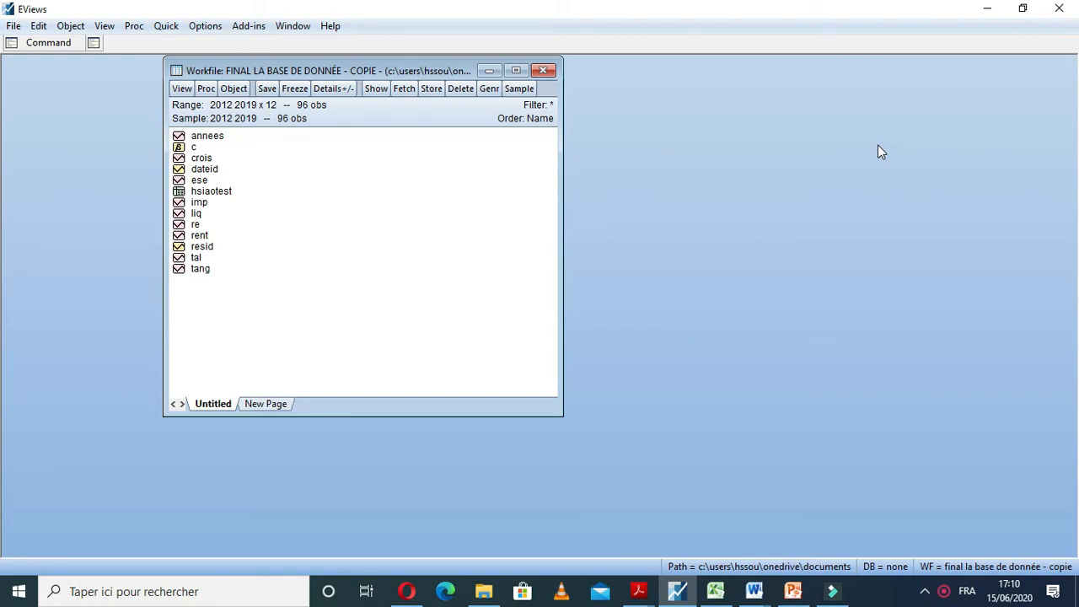
# Start the Hsiao Test add-in with dependent variable re and regressors c crois imp liq rent tal tang.
pyautogui.click(294, 31)
pyautogui.press('Escape')
pyautogui.click(249, 26)
pyautogui.click(236, 22)
pyautogui.click(245, 28)
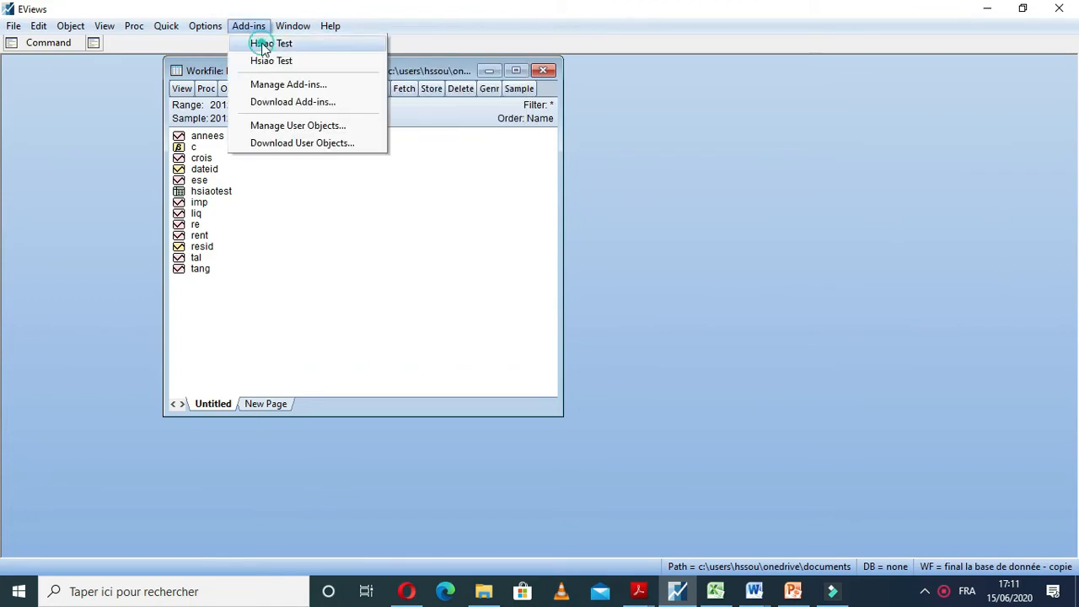
pyautogui.click(263, 46)
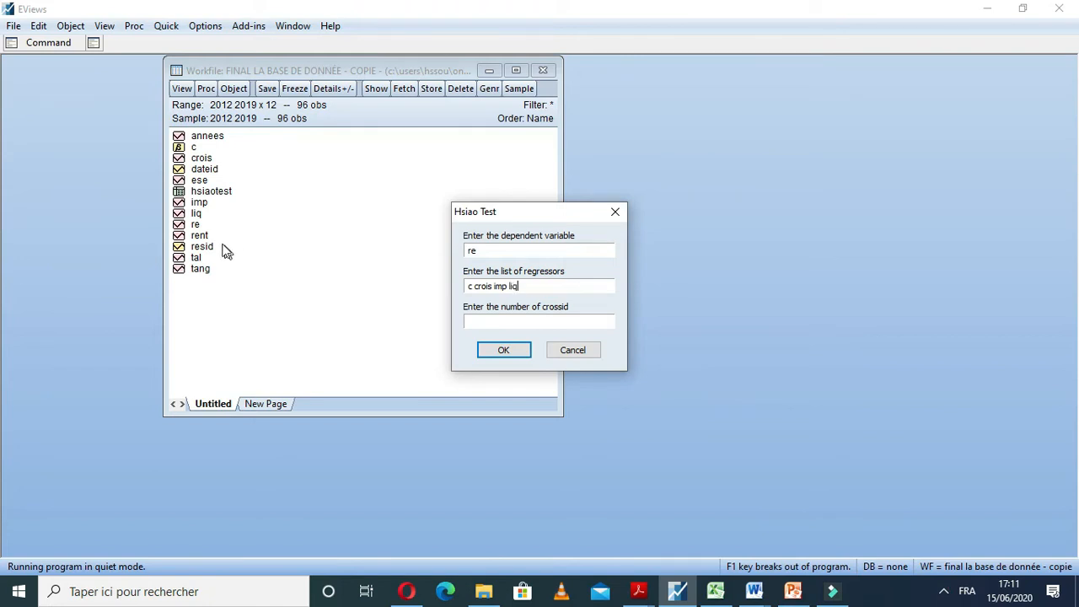
pyautogui.write('r')
# Set the number of cross-sections to 12, copy the regressor list and run the Hsiao test.
pyautogui.doubleClick(492, 322)
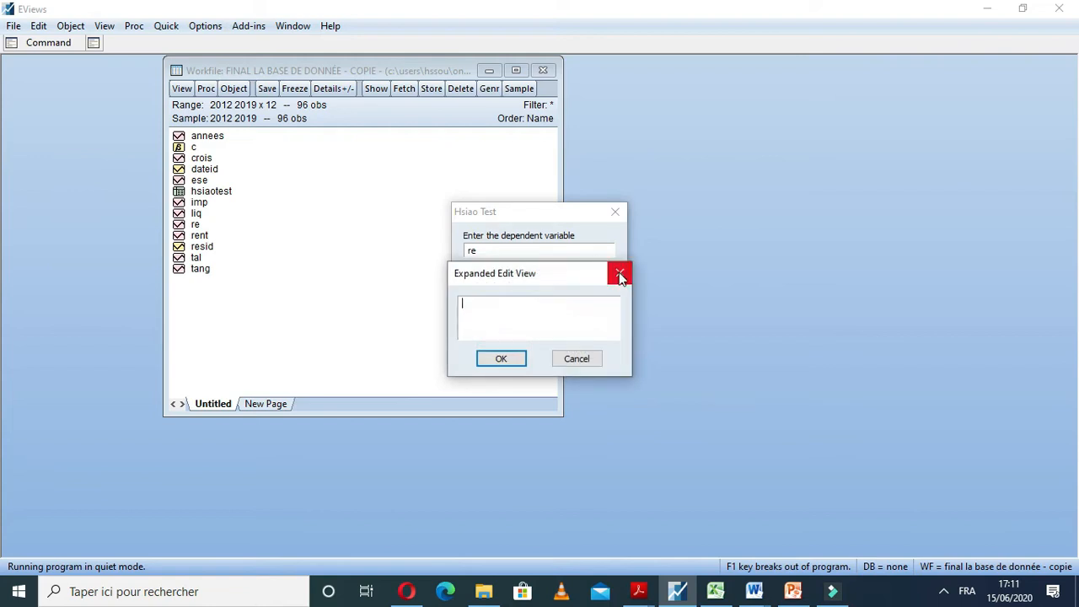
pyautogui.click(620, 275)
pyautogui.click(539, 323)
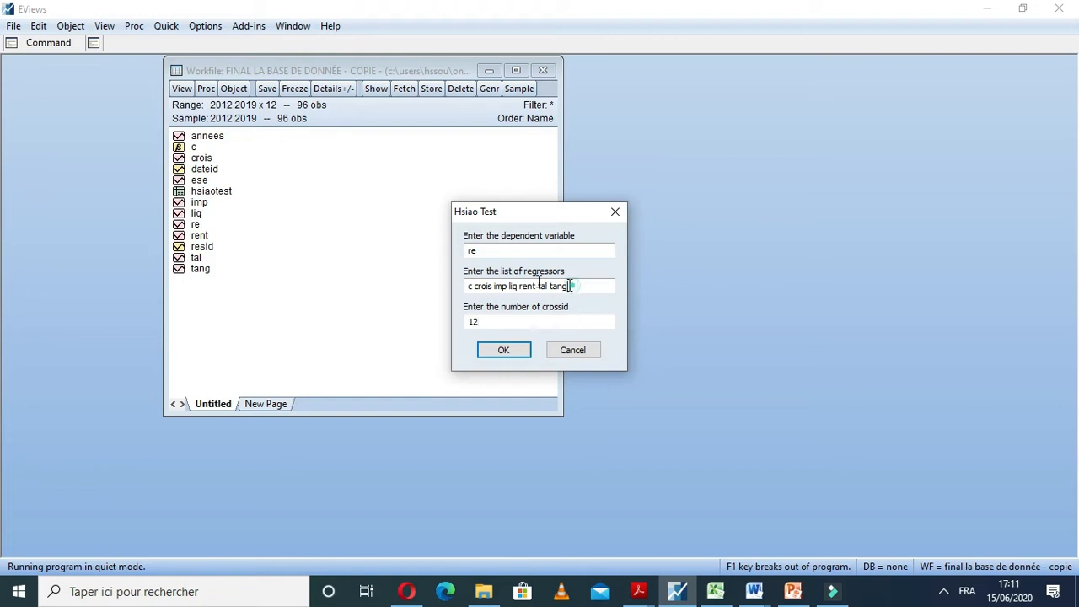
pyautogui.moveTo(569, 285); pyautogui.dragTo(430, 287)
pyautogui.hotkey('ctrl', 'c')
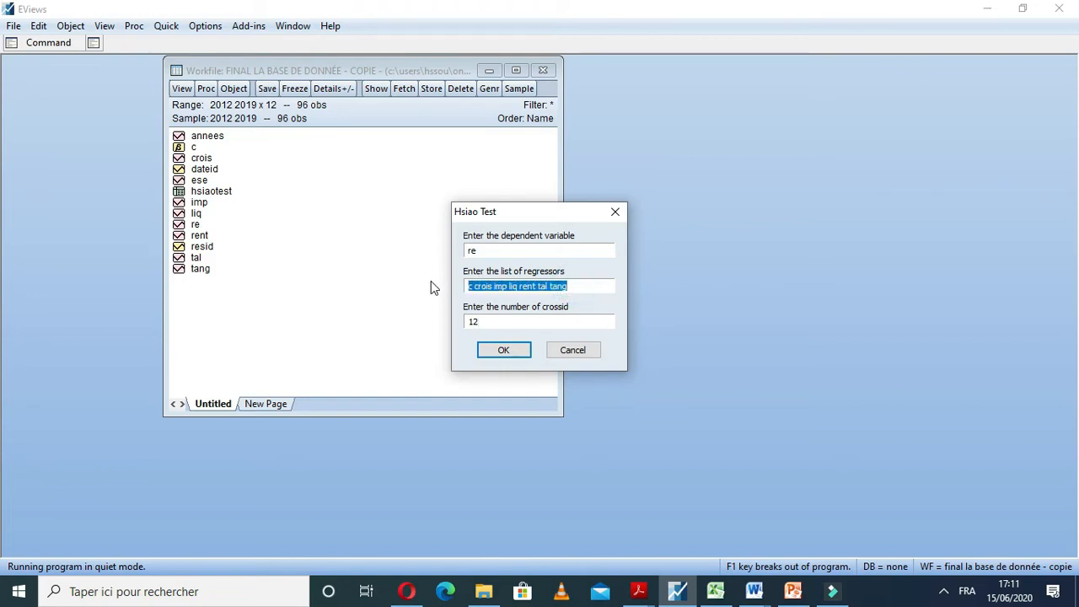
pyautogui.click(518, 348)
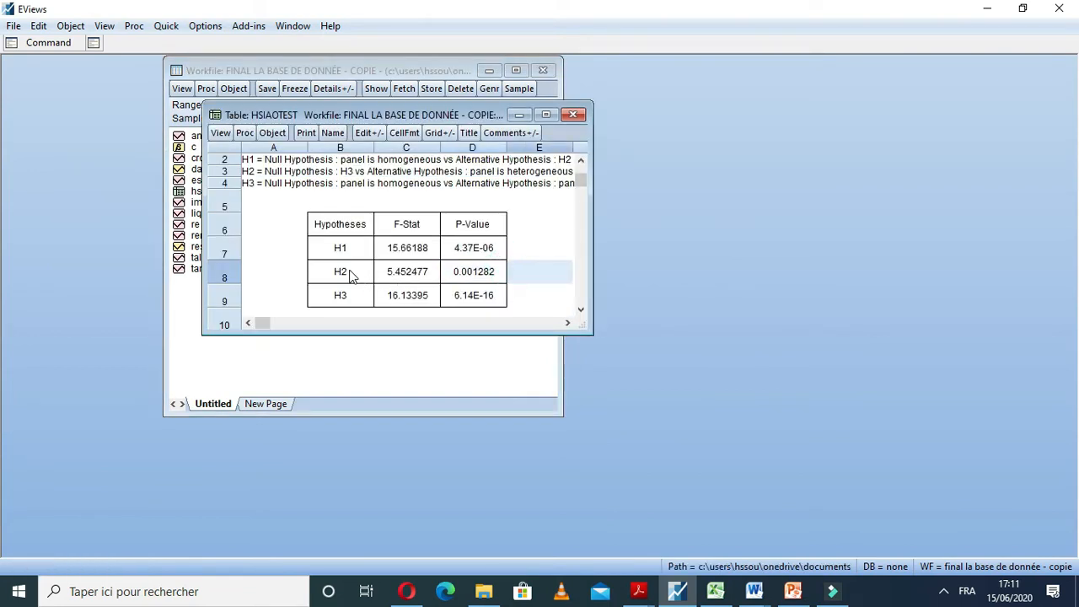
# Examine the F-statistics and p-values of hypotheses H1, H2 and H3 in the Hsiao test table.
pyautogui.moveTo(353, 273); pyautogui.dragTo(549, 284)
pyautogui.moveTo(407, 247); pyautogui.dragTo(481, 249)
pyautogui.moveTo(345, 272); pyautogui.dragTo(491, 272)
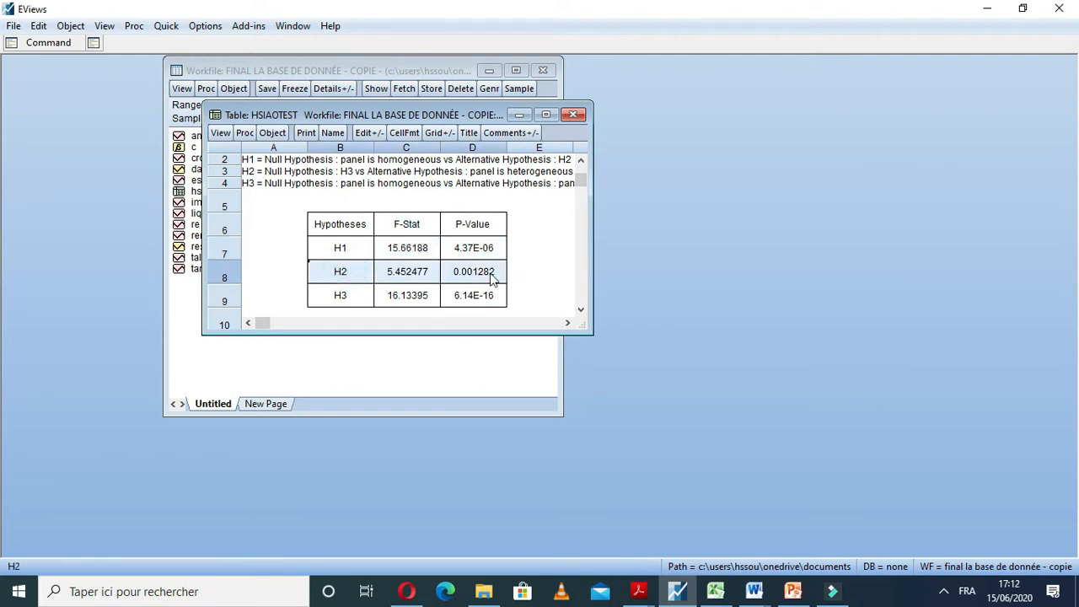
pyautogui.click(358, 289)
pyautogui.moveTo(448, 302); pyautogui.dragTo(494, 295)
pyautogui.click(542, 294)
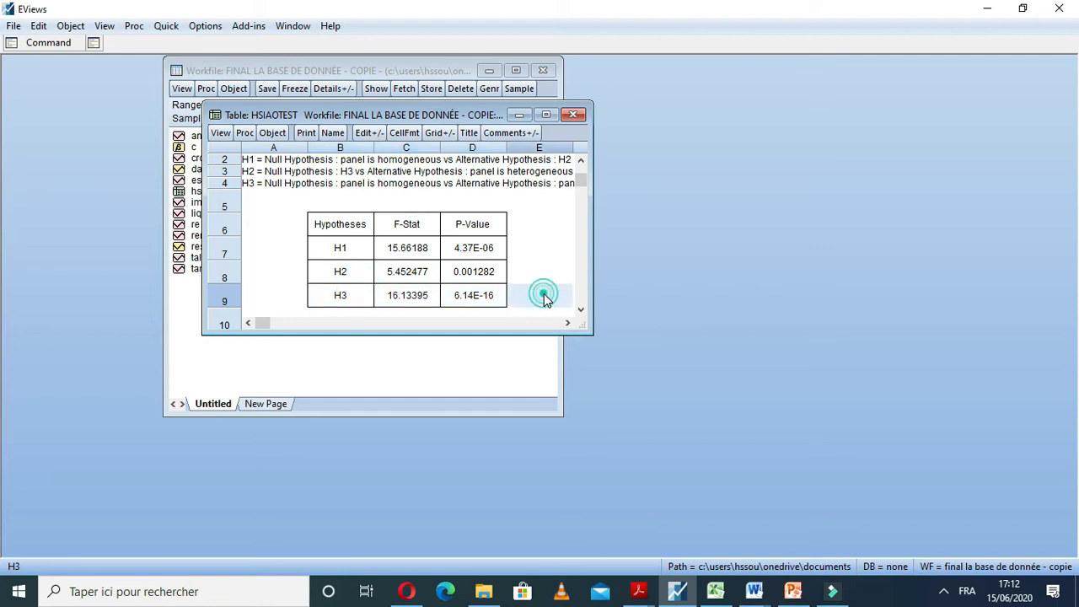
# Start another Hsiao test with the copied regressor list and re as the dependent variable.
pyautogui.click(252, 28)
pyautogui.click(284, 45)
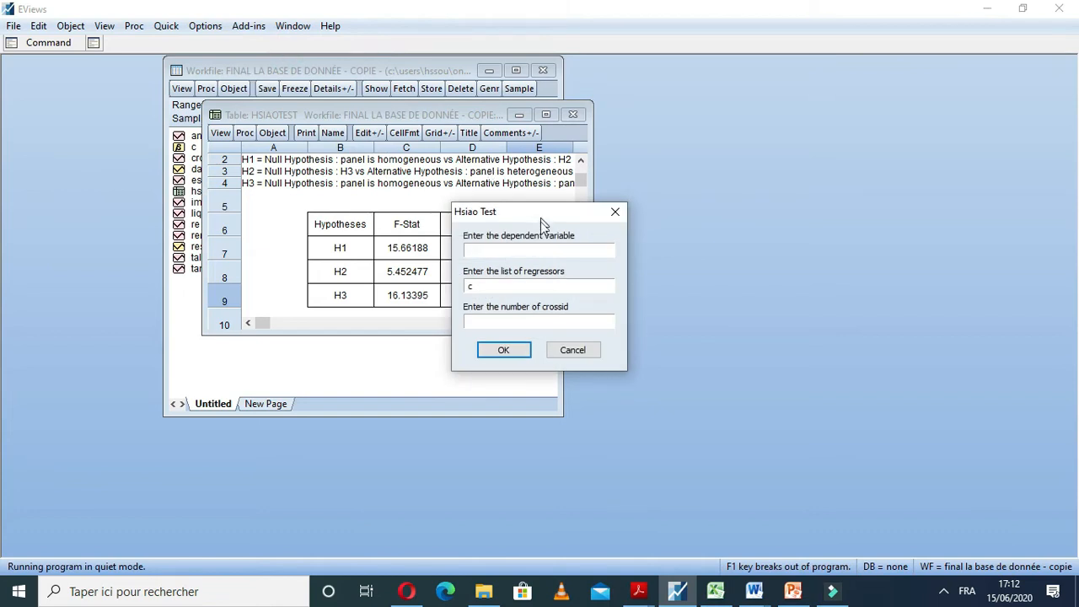
pyautogui.click(550, 284)
pyautogui.hotkey('ctrl', 'v')
pyautogui.click(549, 250)
pyautogui.write('re')
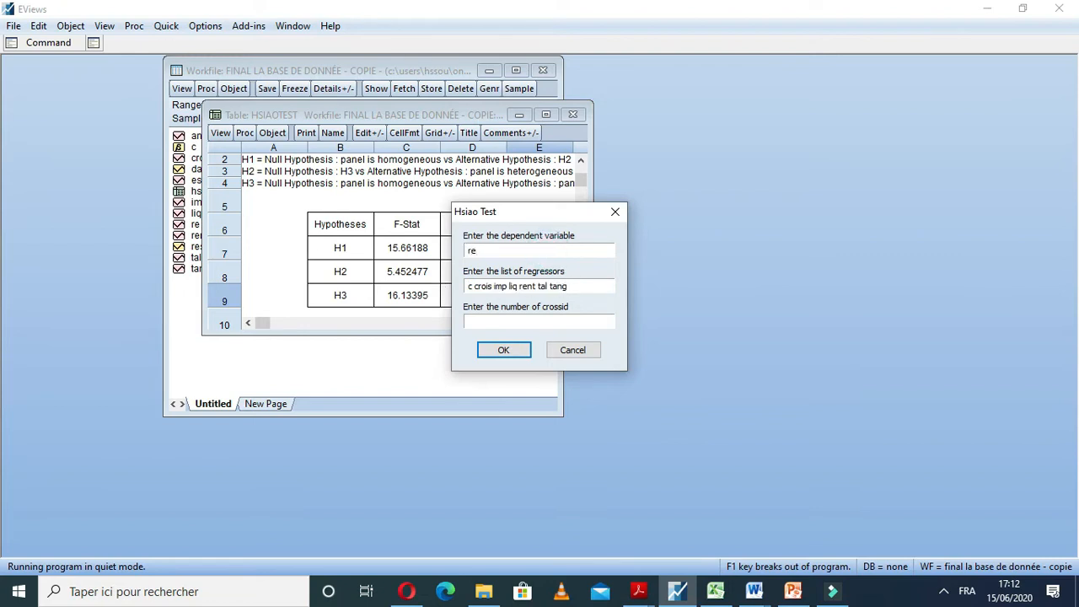
# Remove tal from the list of regressors in the Hsiao test.
pyautogui.click(570, 317)
pyautogui.click(502, 286)
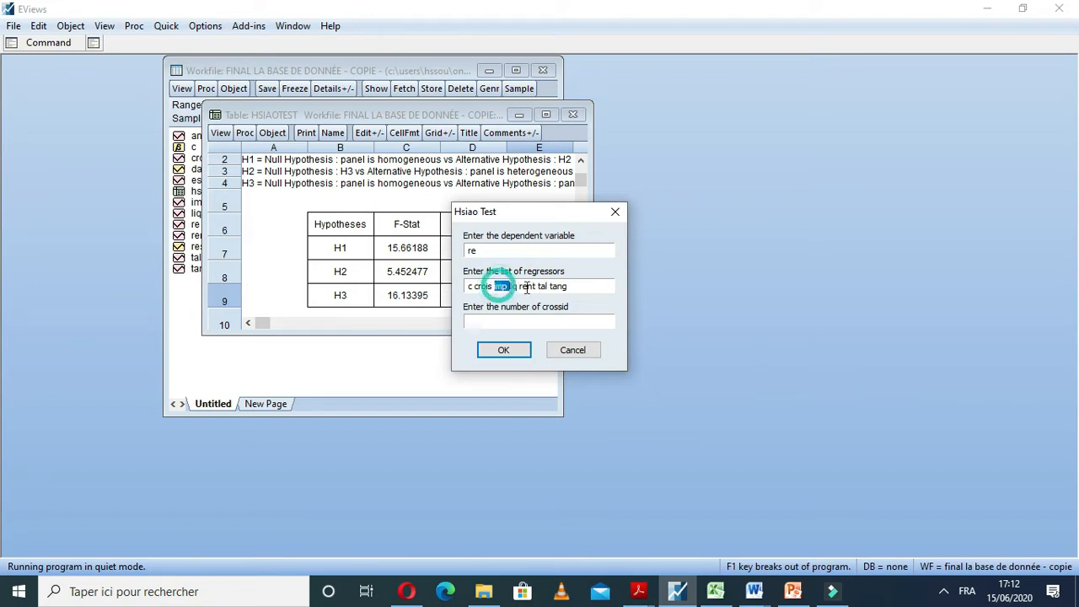
pyautogui.click(563, 288)
pyautogui.click(565, 289)
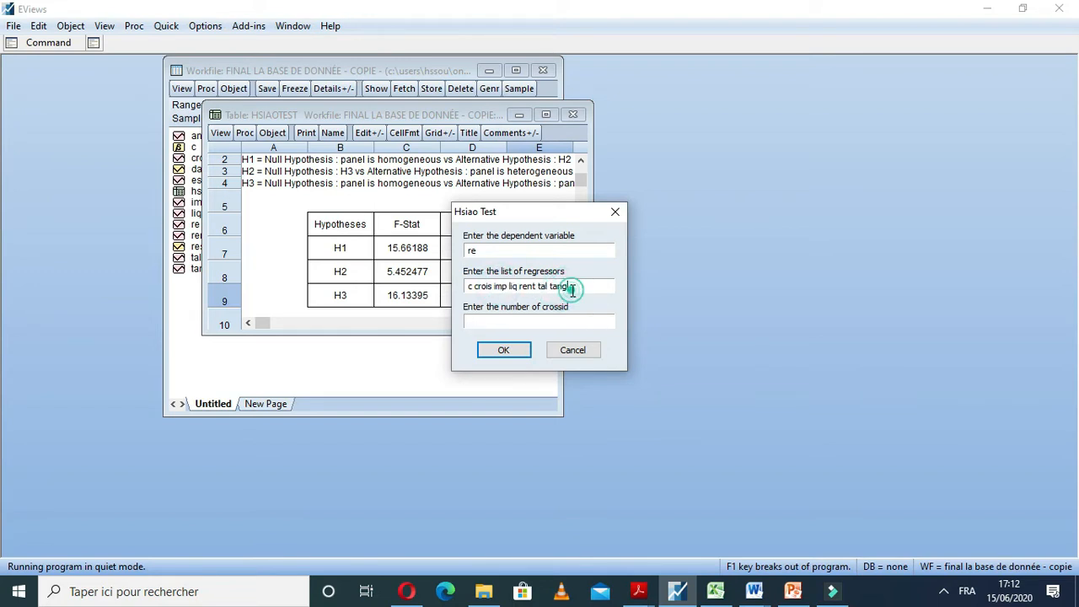
pyautogui.doubleClick(564, 287)
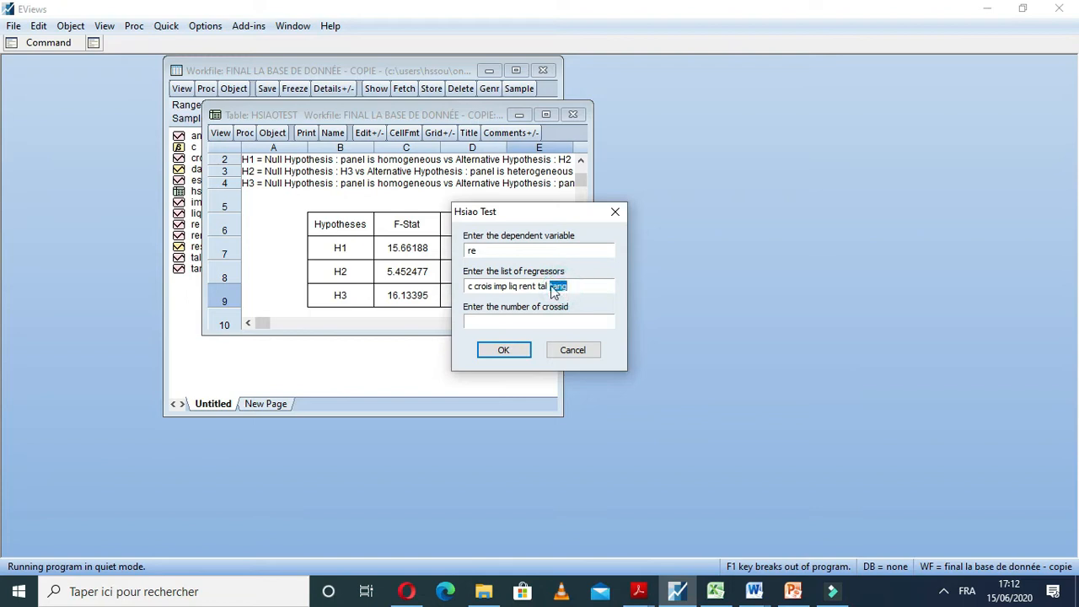
pyautogui.click(572, 286)
pyautogui.doubleClick(543, 286)
pyautogui.press('BackSpace')
# Set the number of cross-sections to 12 and run the Hsiao test with the reduced regressor list.
pyautogui.click(527, 316)
pyautogui.write('12')
pyautogui.doubleClick(586, 287)
pyautogui.click(583, 286)
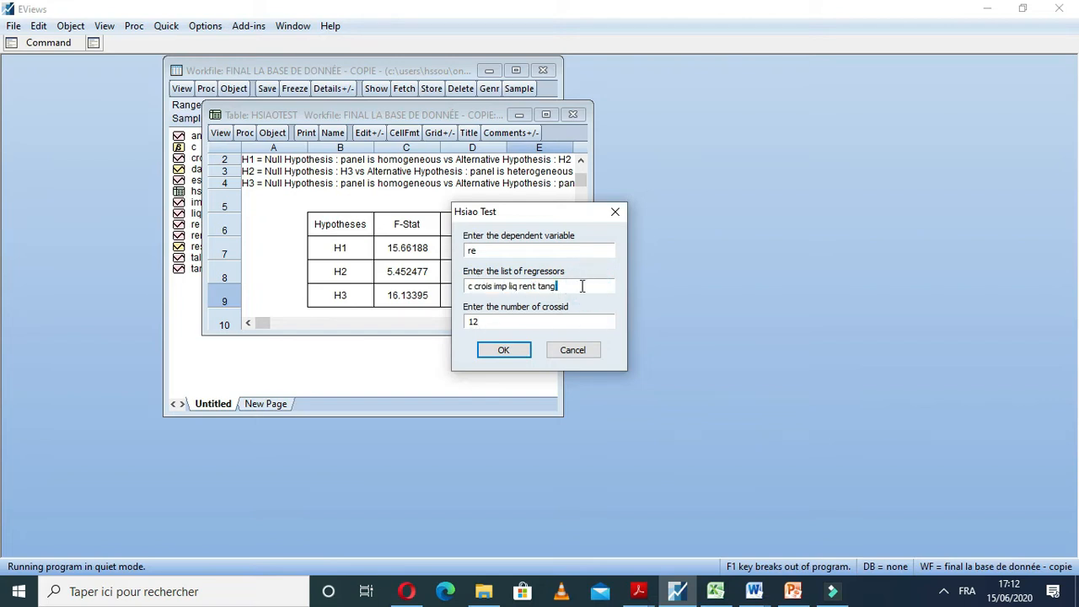
pyautogui.click(503, 349)
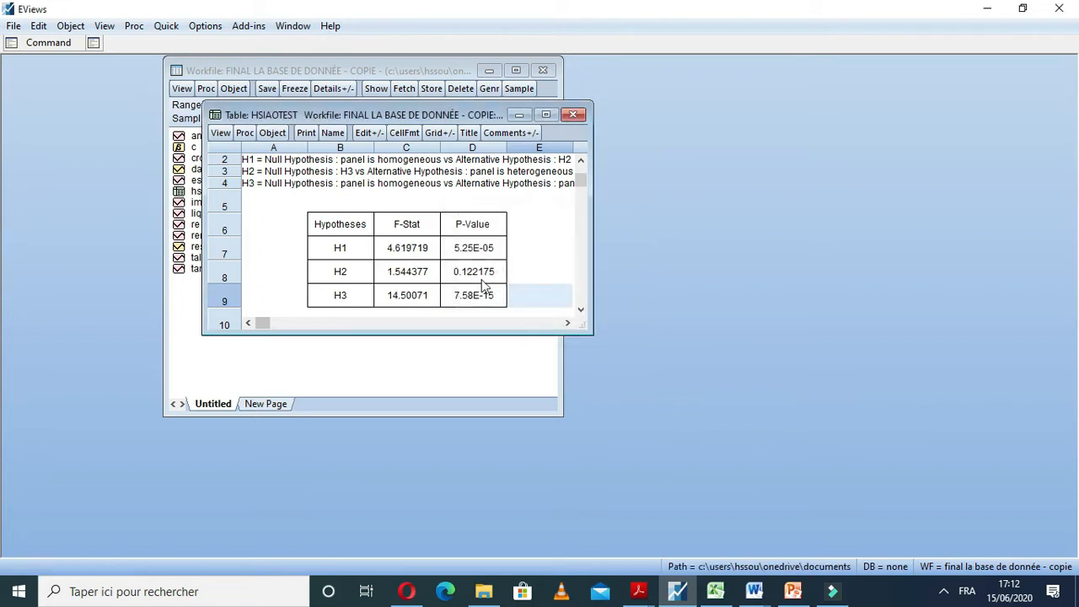
# Check the H1, H2 and H3 p-values of the test run without tal, focusing on H2.
pyautogui.click(476, 275)
pyautogui.click(328, 246)
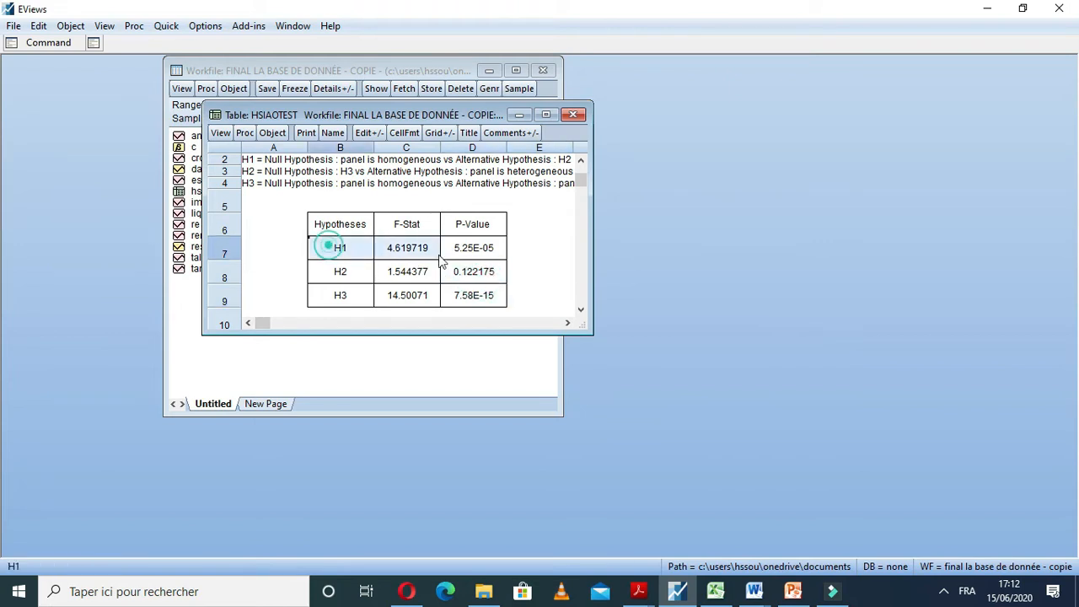
pyautogui.click(353, 271)
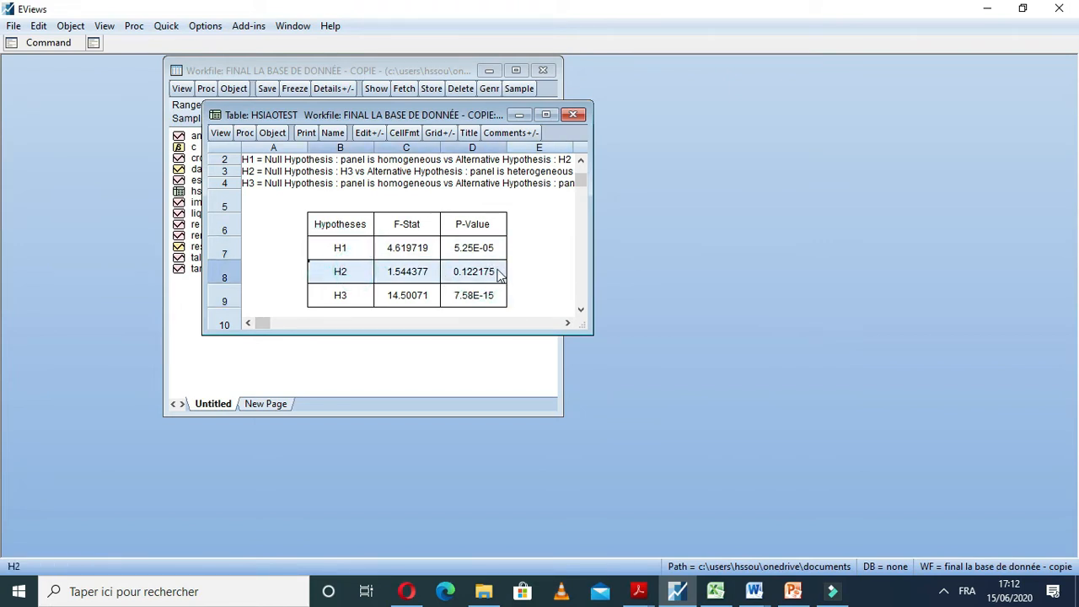
pyautogui.click(351, 294)
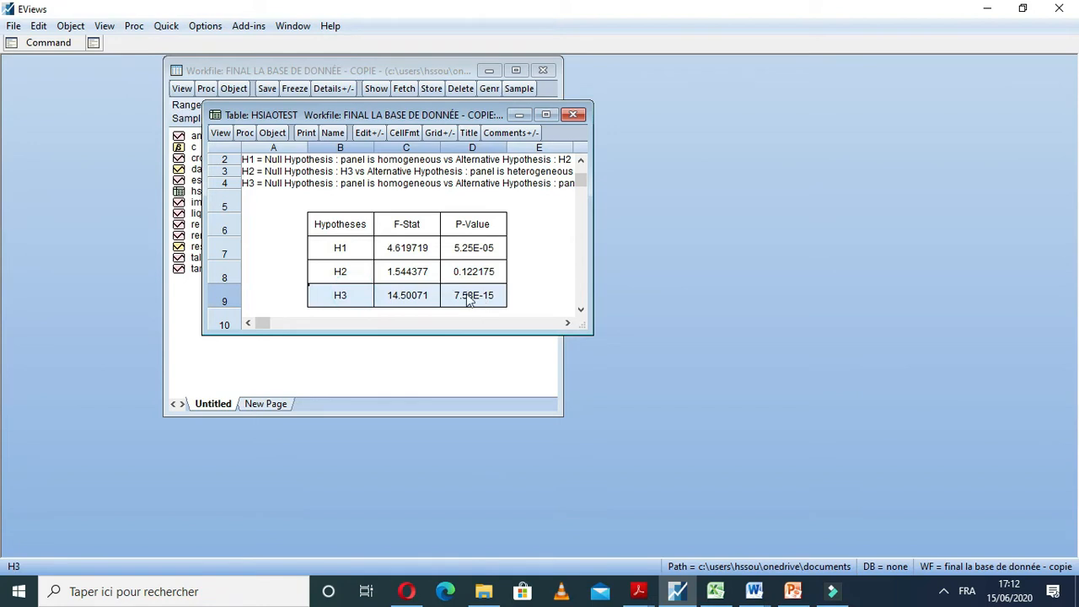
pyautogui.click(462, 299)
pyautogui.click(469, 275)
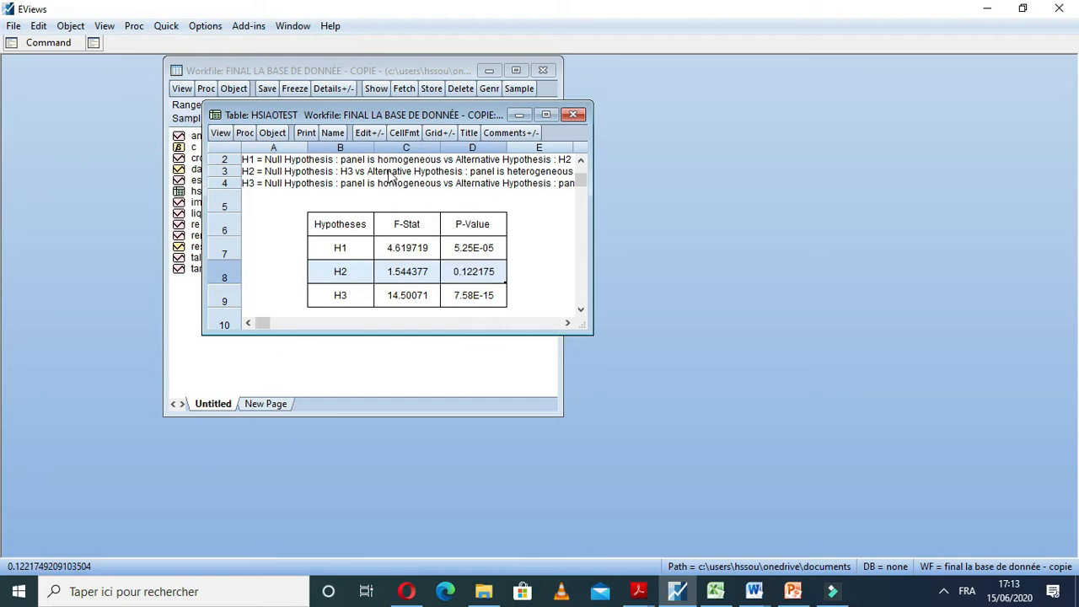
# Move the Hsiao test table aside to point out the tal series, and close the table.
pyautogui.moveTo(333, 114); pyautogui.dragTo(426, 116)
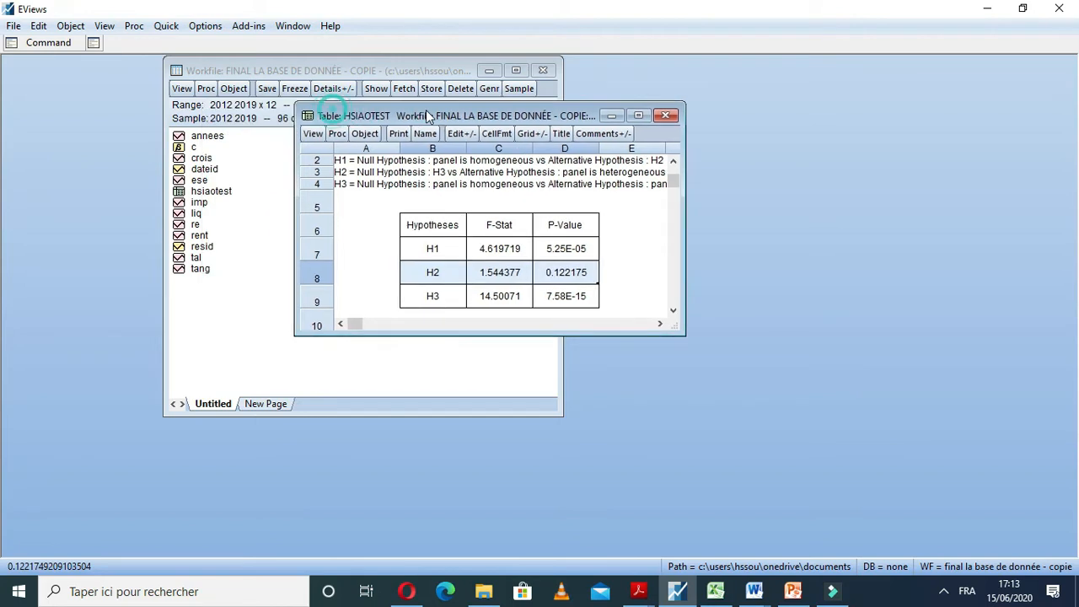
pyautogui.click(197, 258)
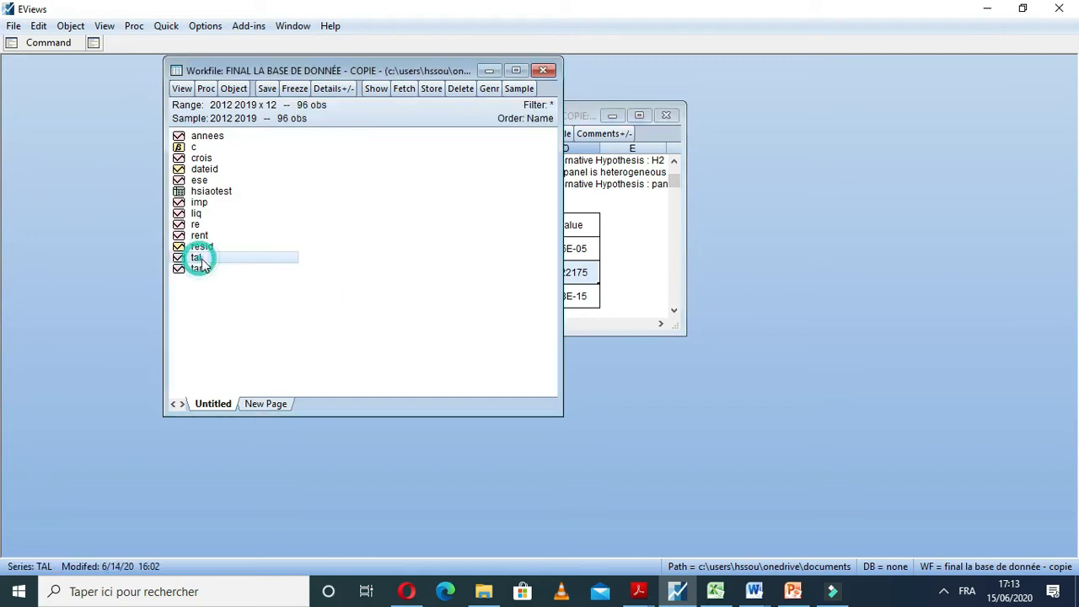
pyautogui.click(614, 254)
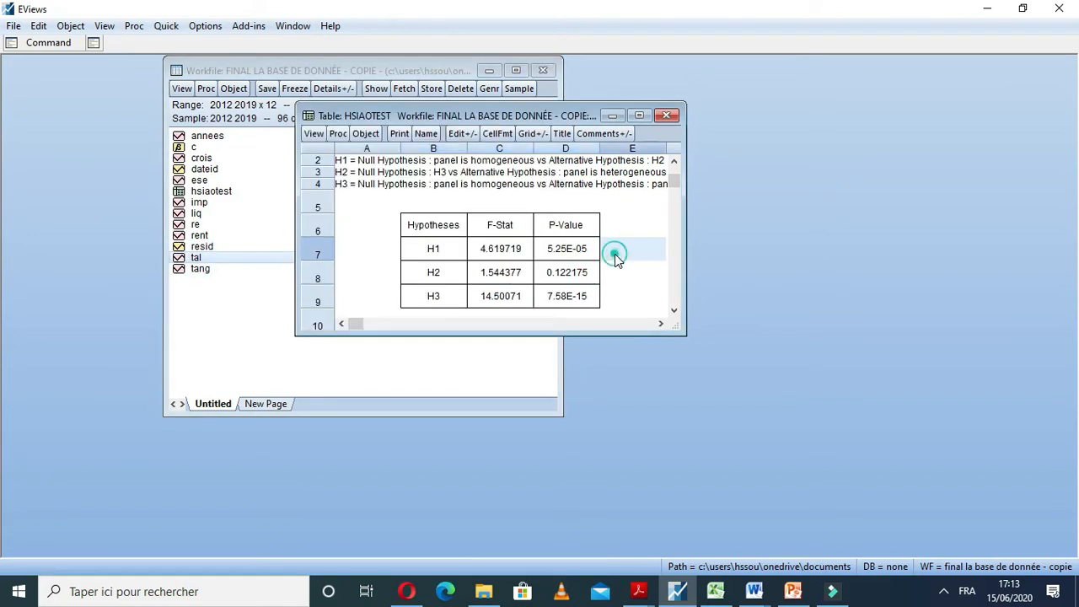
pyautogui.click(666, 115)
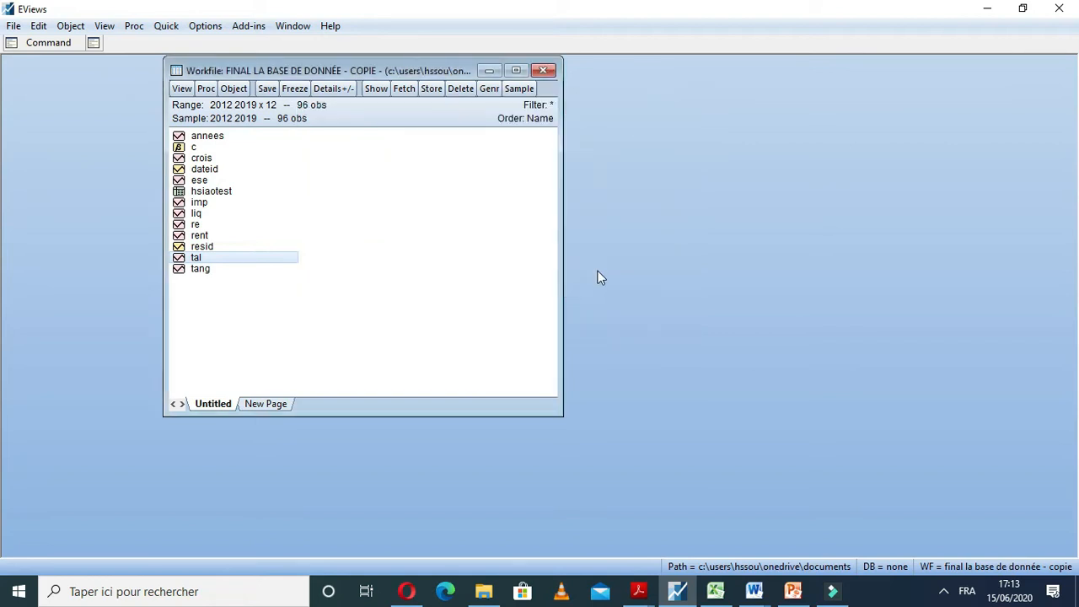
# Select the series re, rent, tang, liq, imp and crois in the workfile, in that order.
pyautogui.click(205, 26)
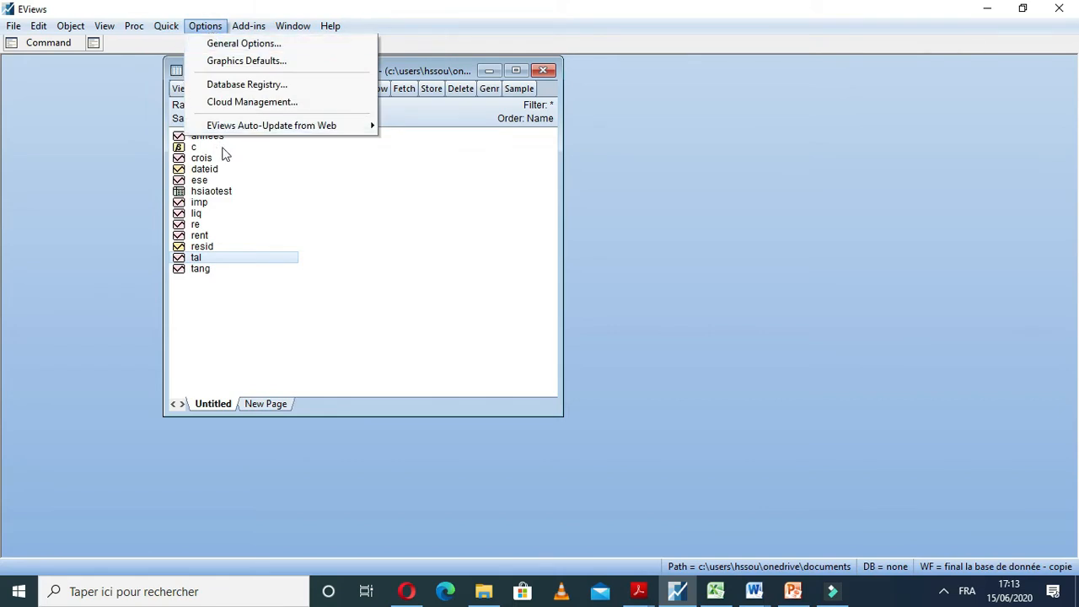
pyautogui.click(279, 238)
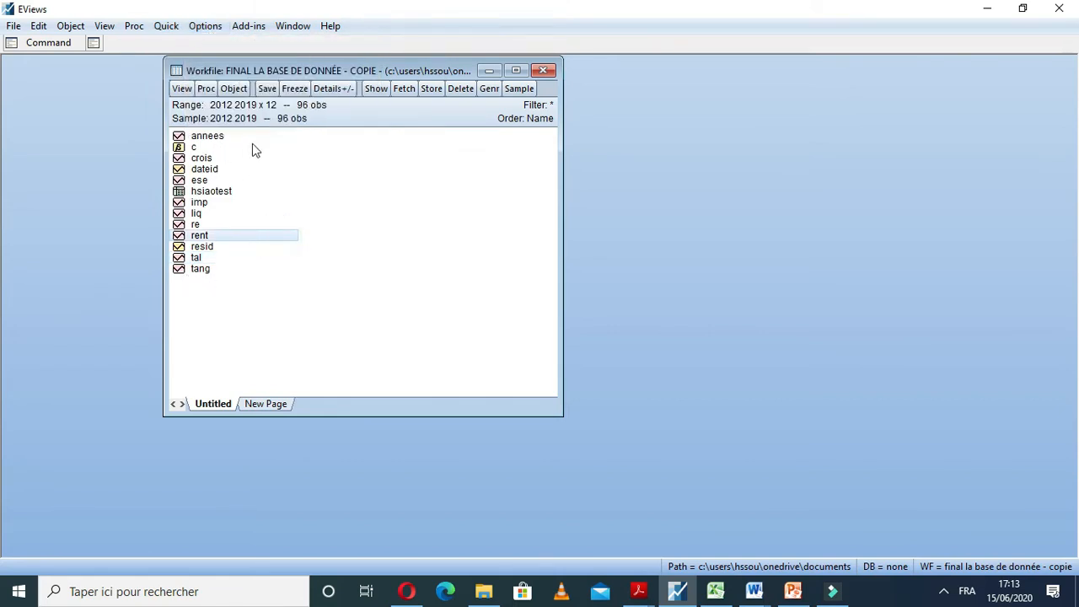
pyautogui.click(201, 226)
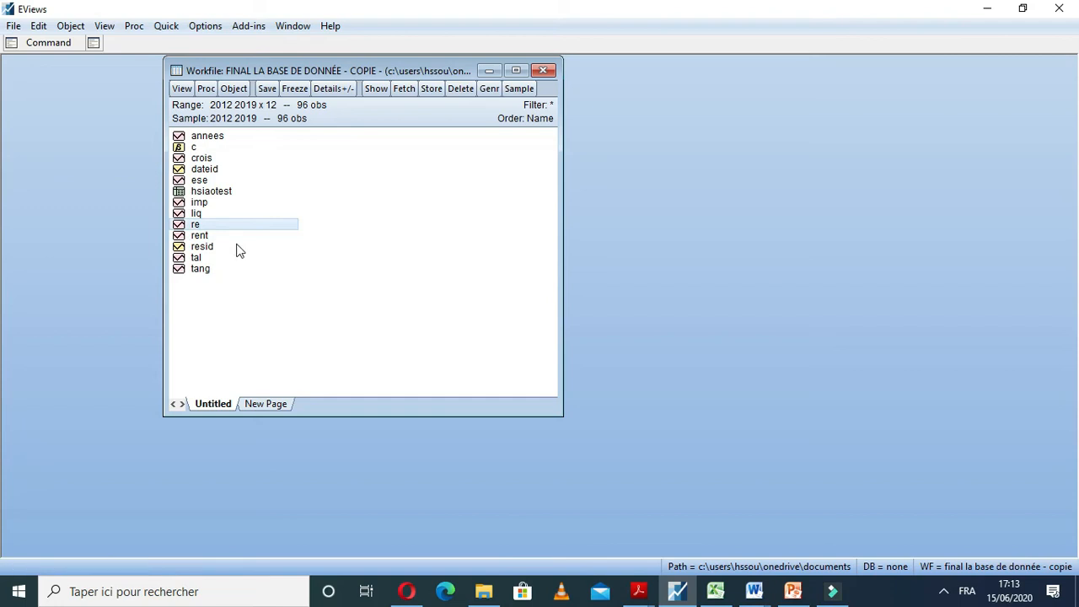
pyautogui.keyDown('ctrl'); pyautogui.click(216, 238); pyautogui.keyUp('ctrl')
pyautogui.keyDown('ctrl'); pyautogui.click(212, 270); pyautogui.keyUp('ctrl')
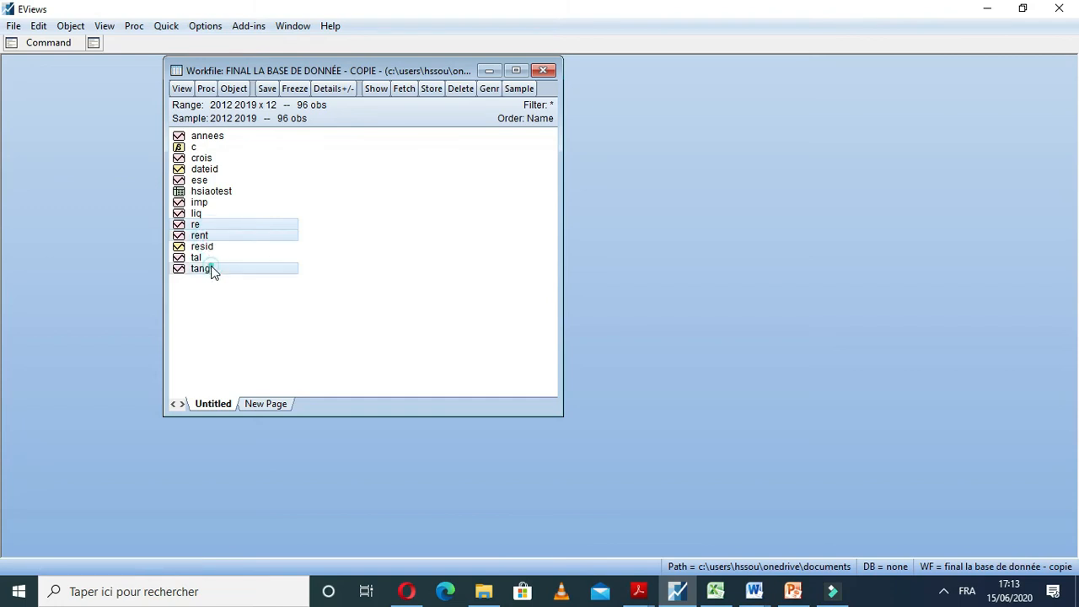
pyautogui.keyDown('ctrl'); pyautogui.click(203, 214); pyautogui.keyUp('ctrl')
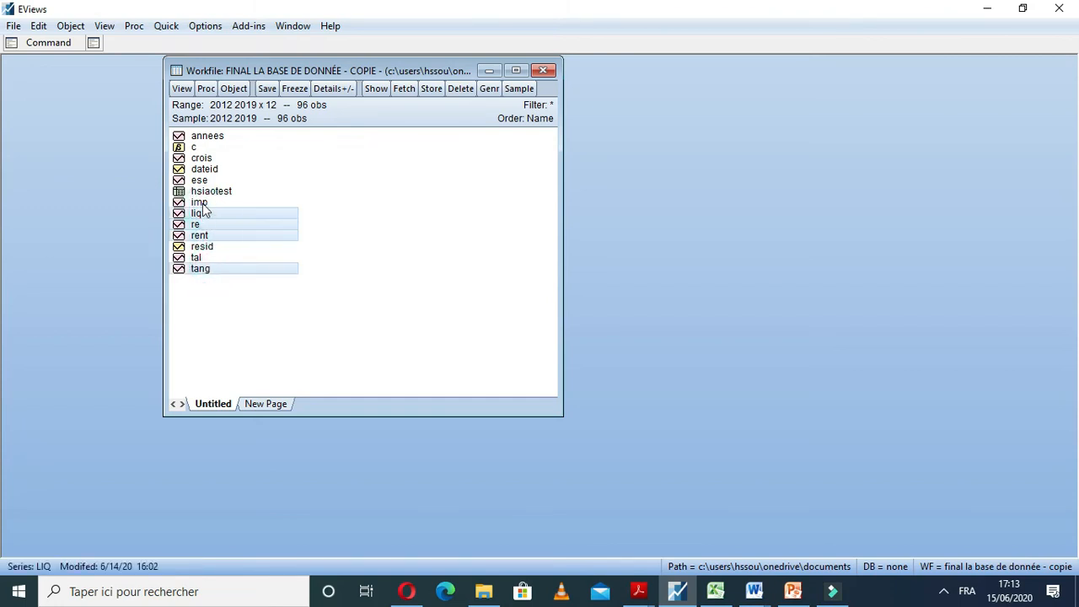
pyautogui.keyDown('ctrl'); pyautogui.click(200, 205); pyautogui.keyUp('ctrl')
pyautogui.keyDown('ctrl'); pyautogui.click(202, 160); pyautogui.keyUp('ctrl')
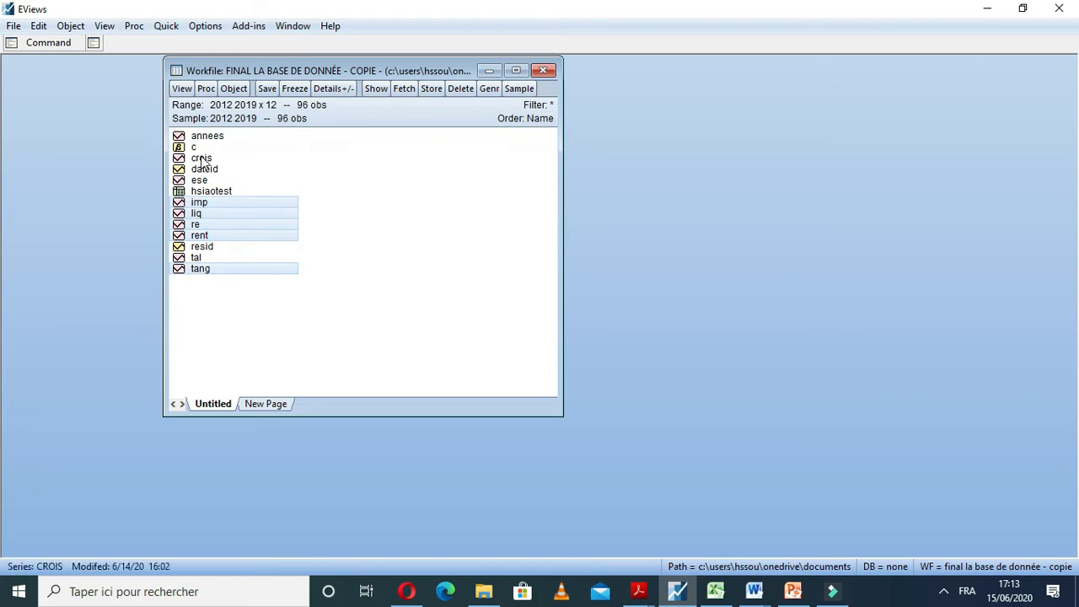
# Open the selected series as an equation and estimate it by least squares over the sample 2012 2019.
pyautogui.rightClick(268, 217)
pyautogui.moveTo(322, 229)
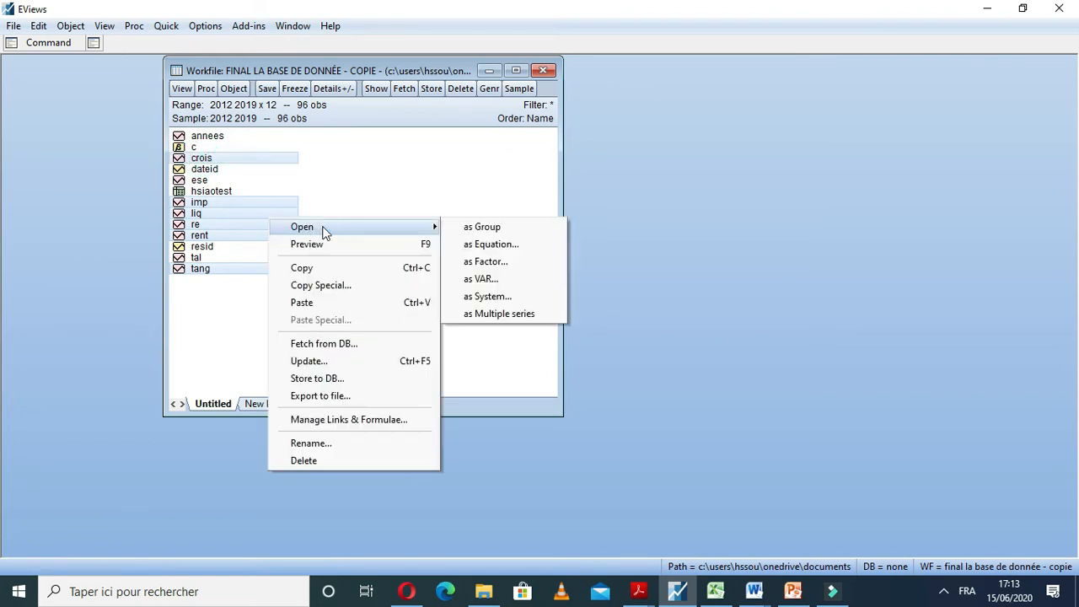
pyautogui.click(491, 245)
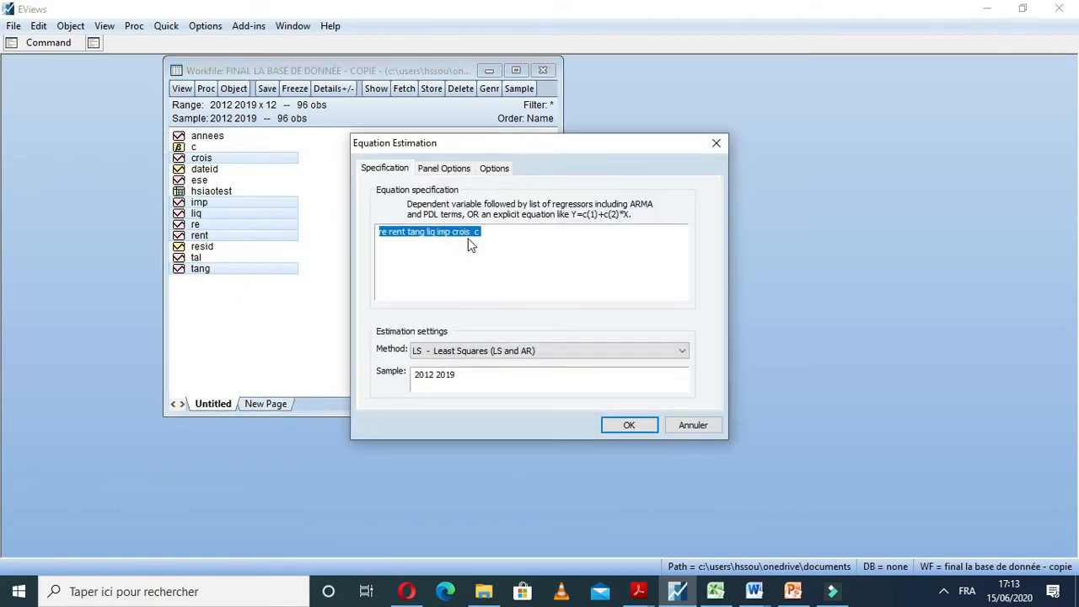
pyautogui.click(612, 419)
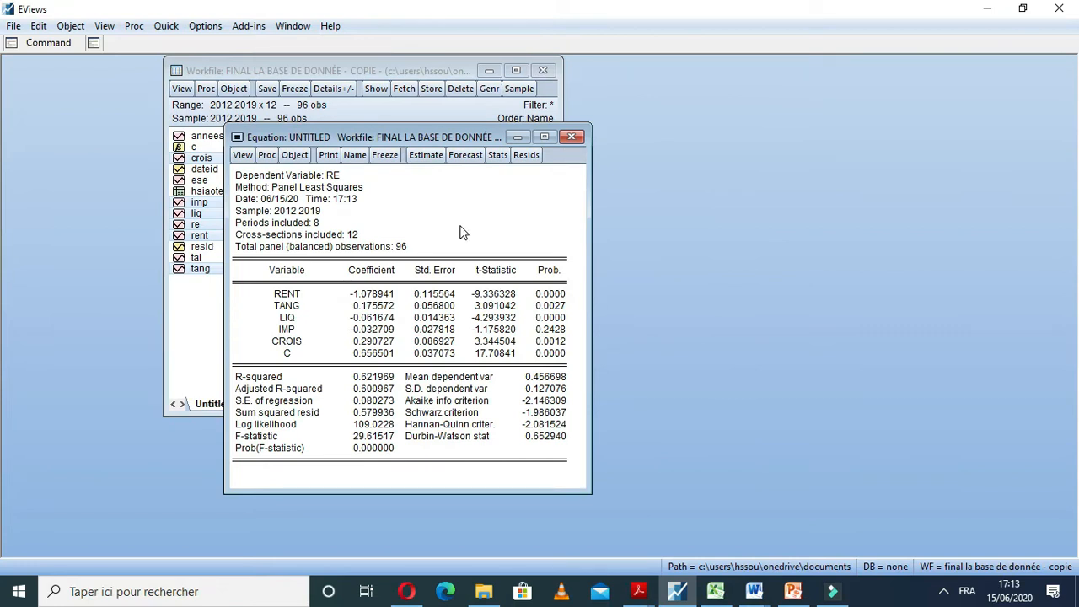
# Review the equation's panel options and re-estimate it with cross-section and period effects left at None.
pyautogui.click(426, 155)
pyautogui.click(331, 192)
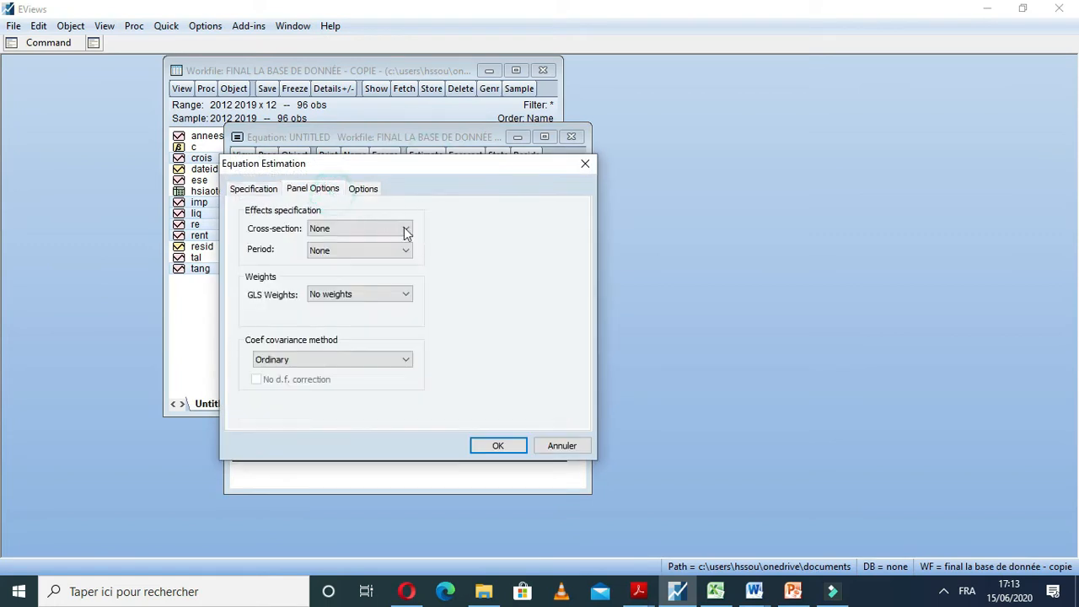
pyautogui.click(257, 189)
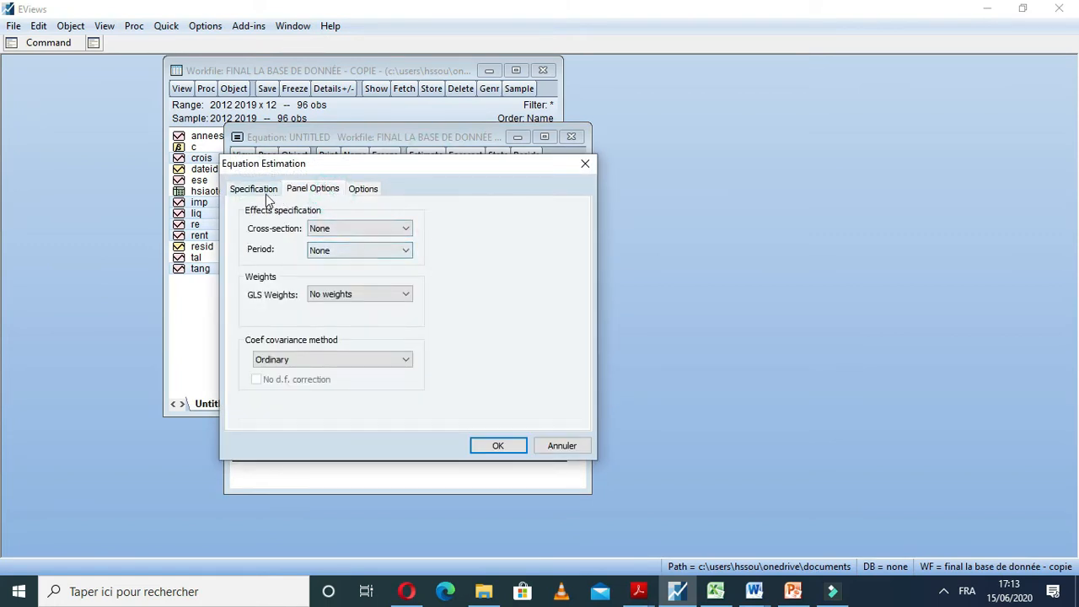
pyautogui.click(496, 445)
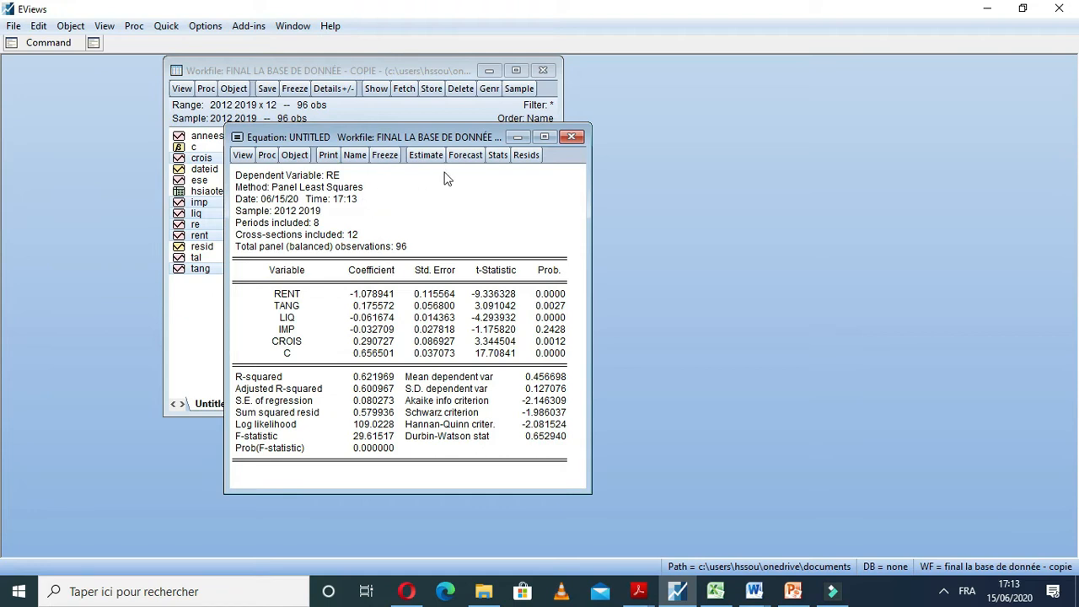
# Check the pooled regression's fit statistics and re-estimate the equation with cross-section effects set to Fixed.
pyautogui.click(362, 448)
pyautogui.click(375, 378)
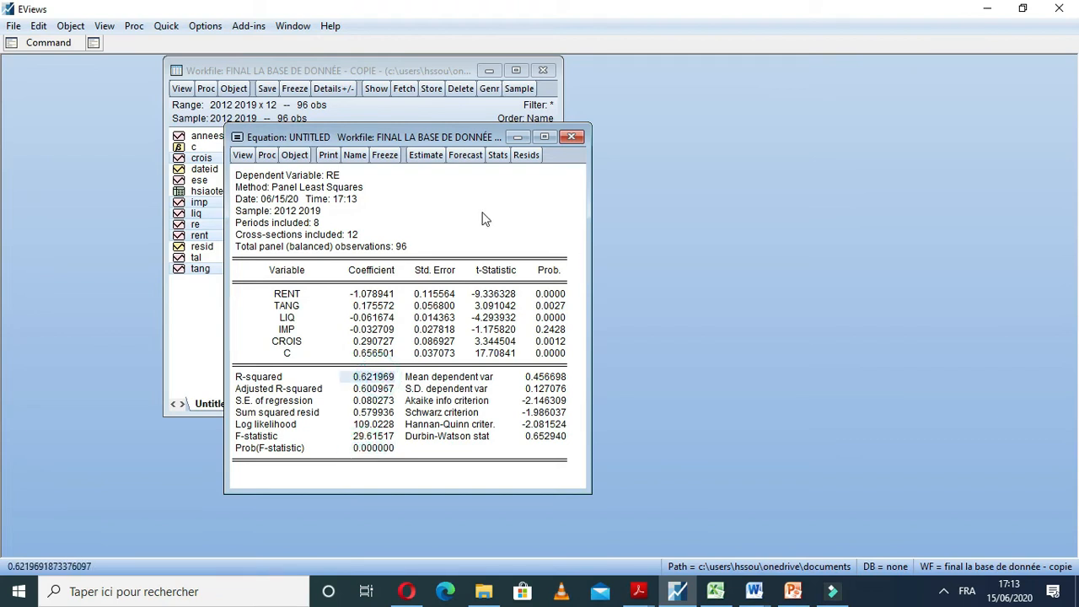
pyautogui.click(427, 156)
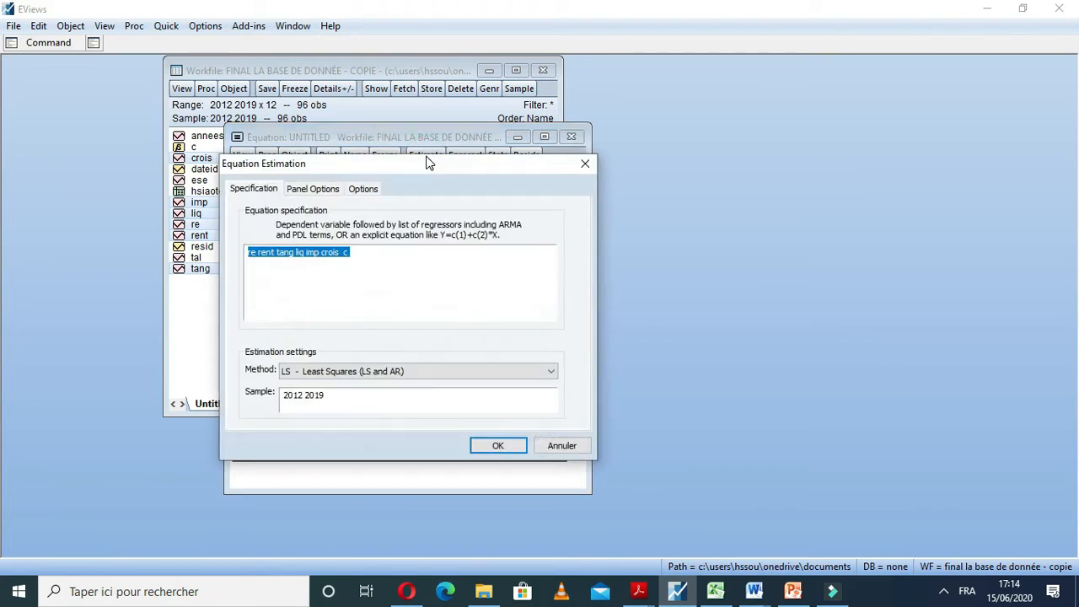
pyautogui.click(393, 269)
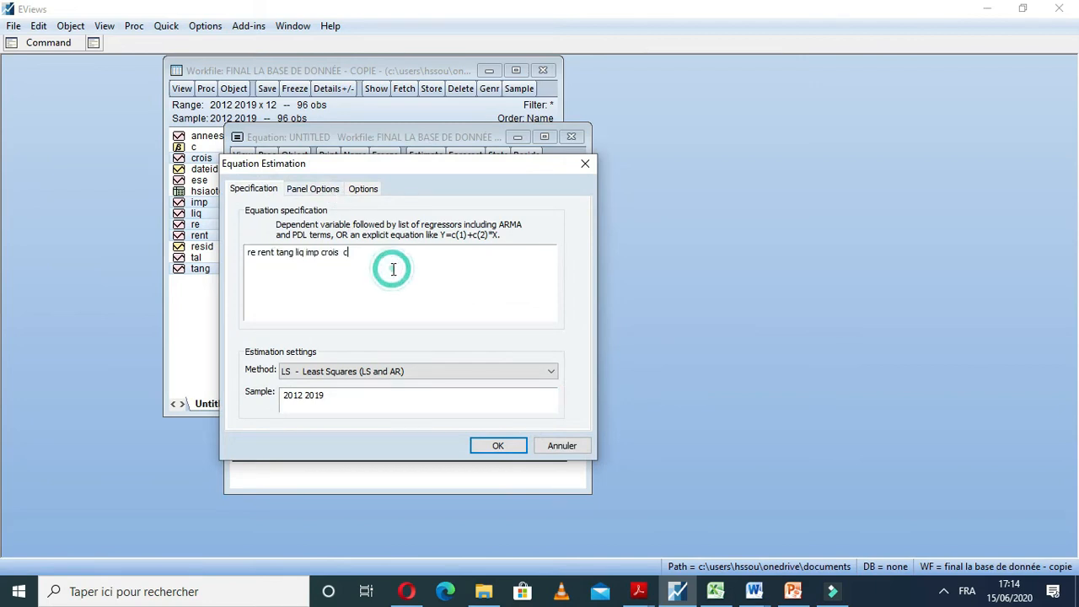
pyautogui.click(316, 191)
pyautogui.click(373, 227)
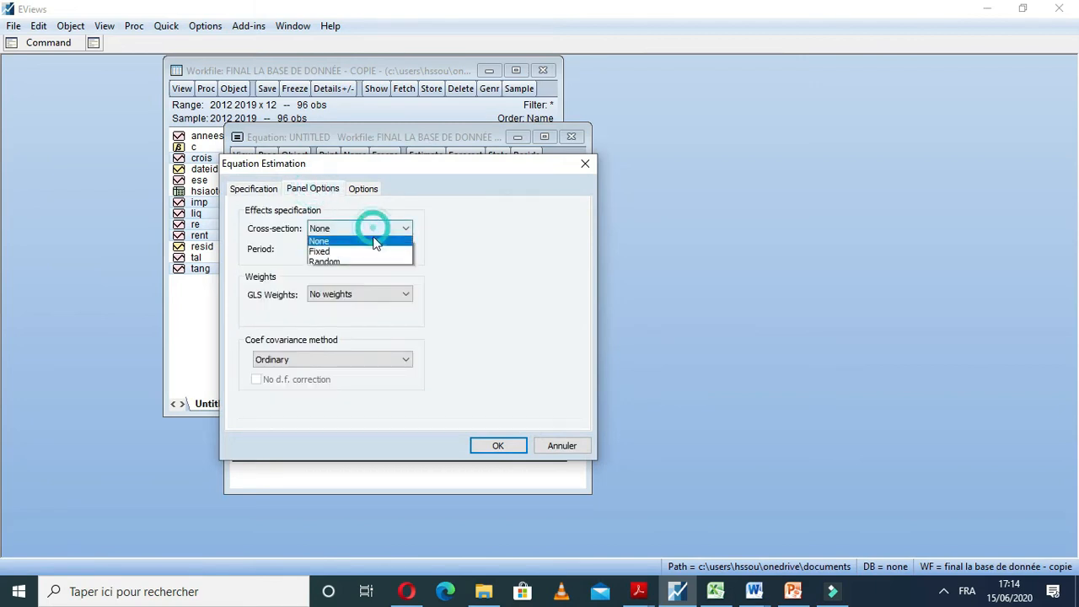
pyautogui.click(375, 254)
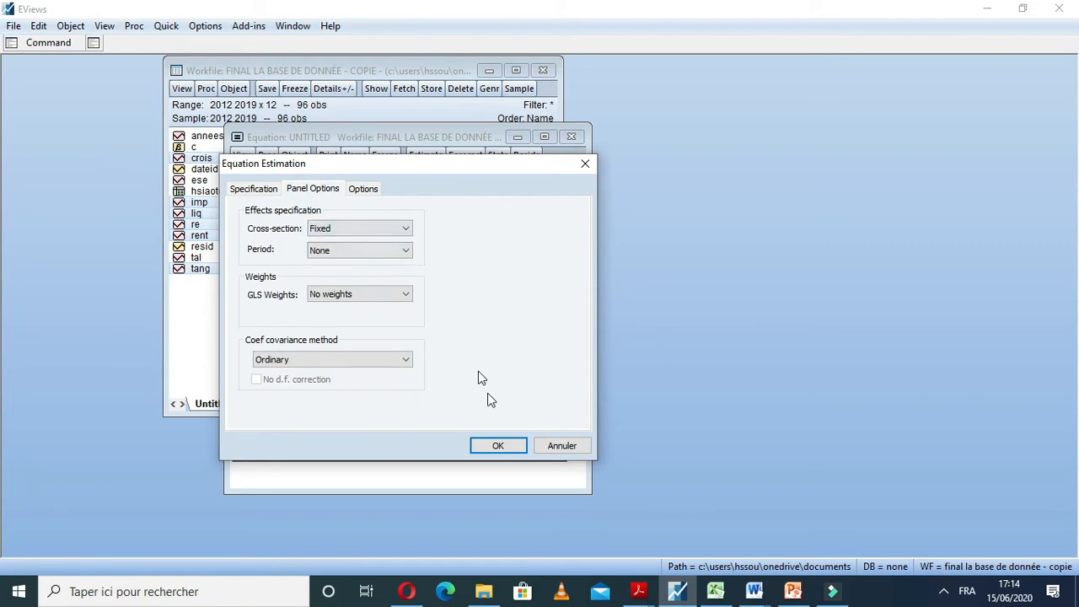
pyautogui.click(506, 444)
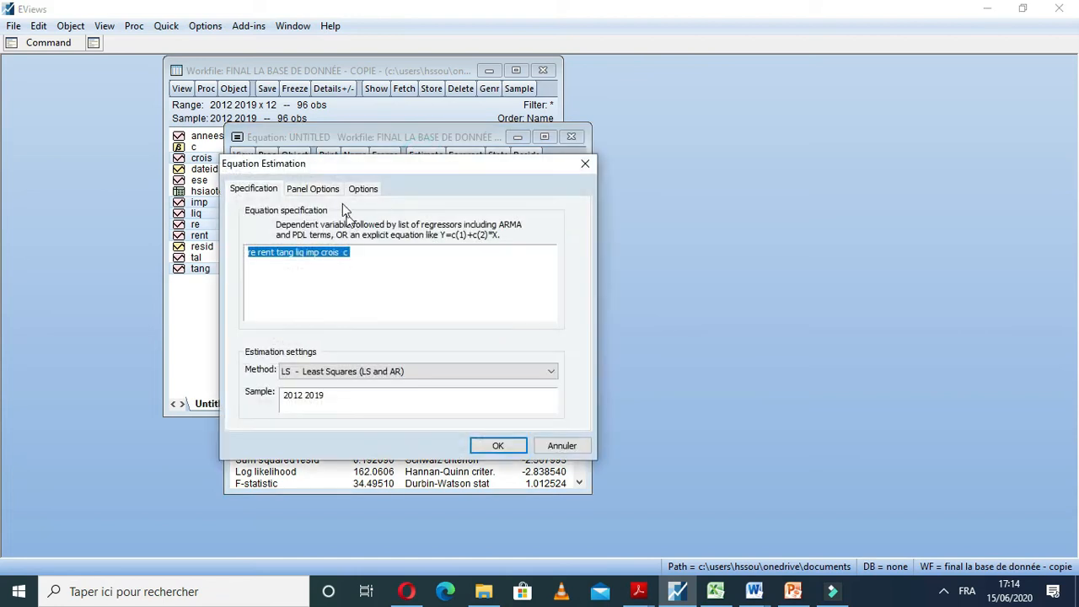
# Re-estimate the equation with cross-section effects set to Random and look over the resulting coefficient table.
pyautogui.click(332, 193)
pyautogui.click(352, 226)
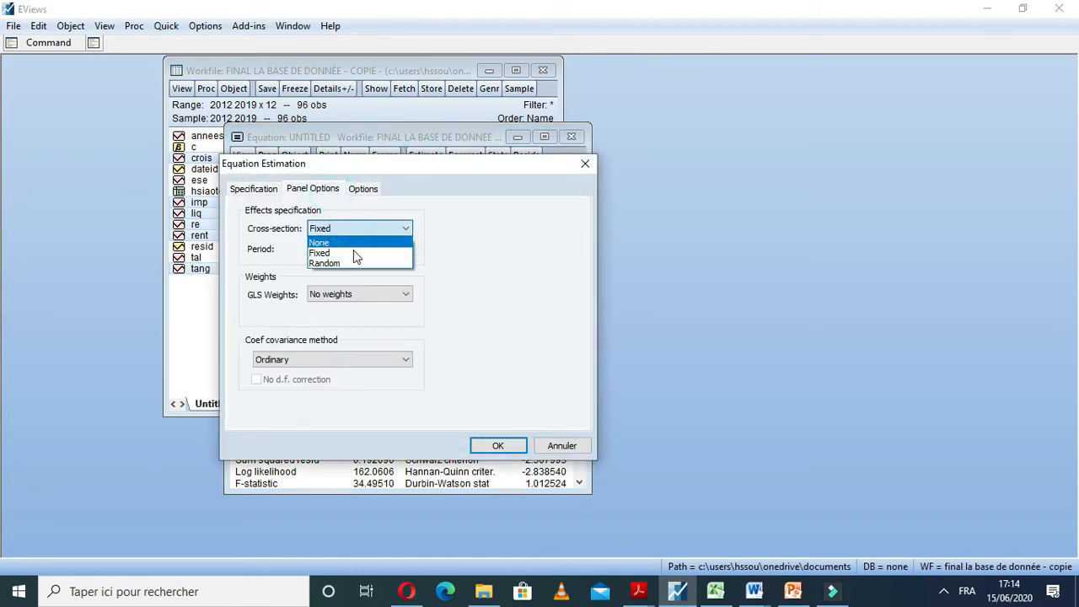
pyautogui.click(355, 263)
pyautogui.click(509, 446)
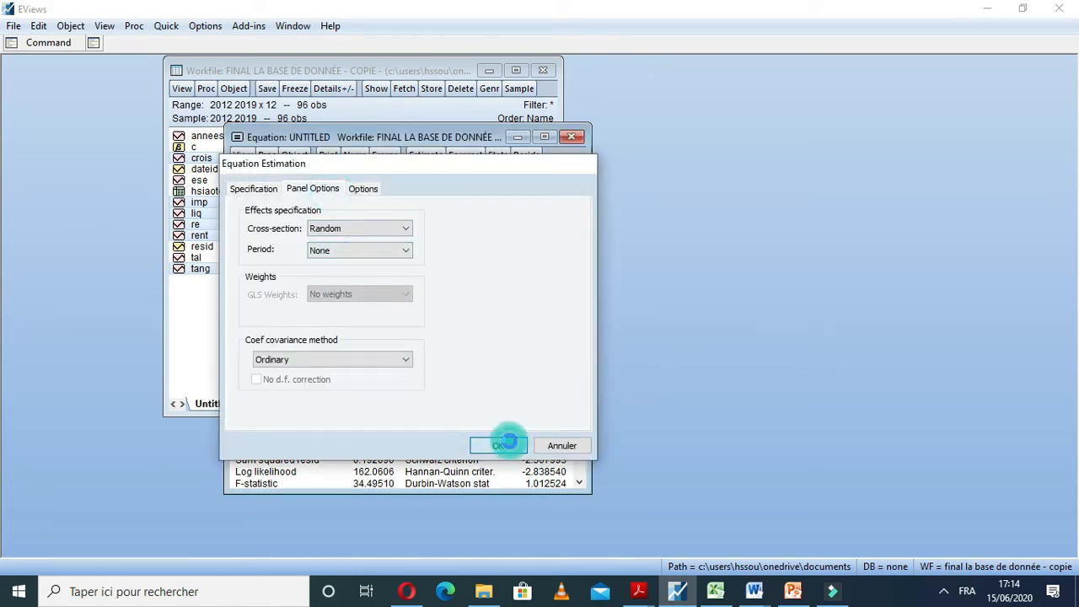
pyautogui.moveTo(278, 268); pyautogui.dragTo(544, 396)
pyautogui.click(433, 341)
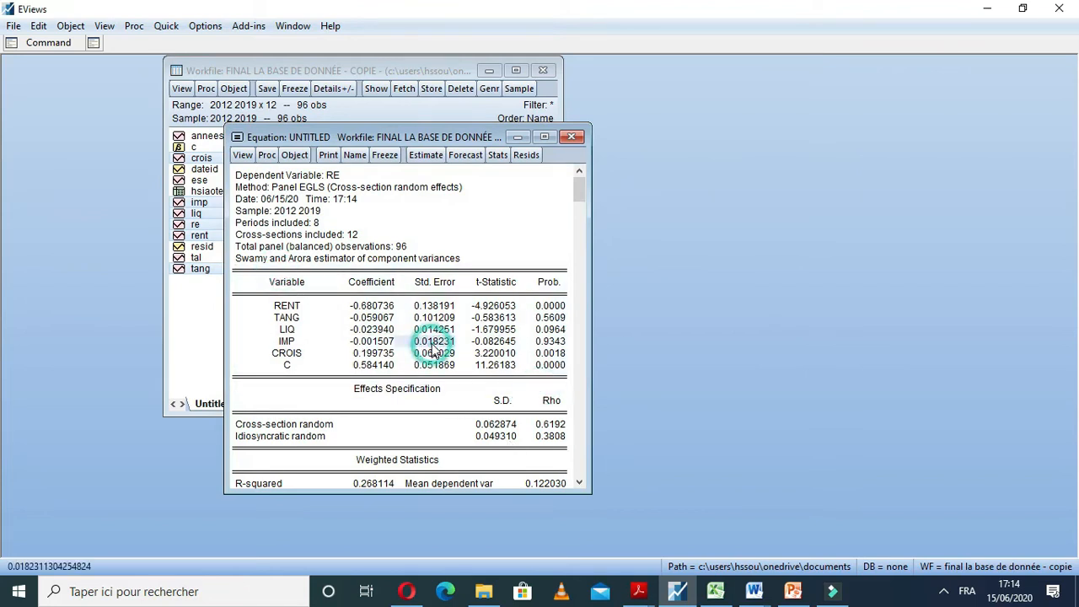
pyautogui.click(493, 329)
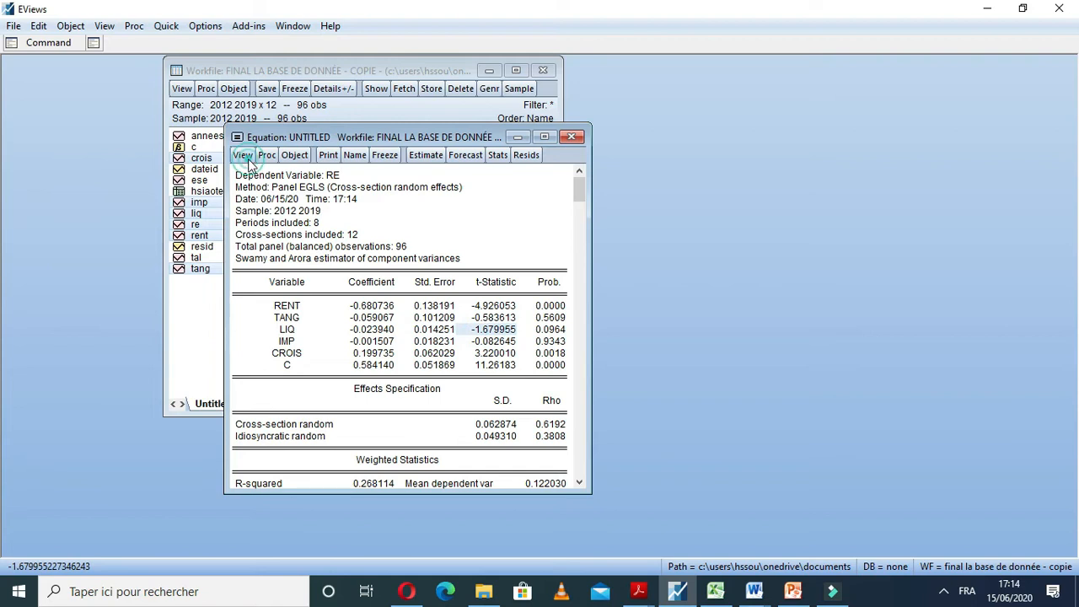
# Run the Correlated Random Effects - Hausman Test on the random-effects equation.
pyautogui.click(246, 159)
pyautogui.moveTo(375, 325)
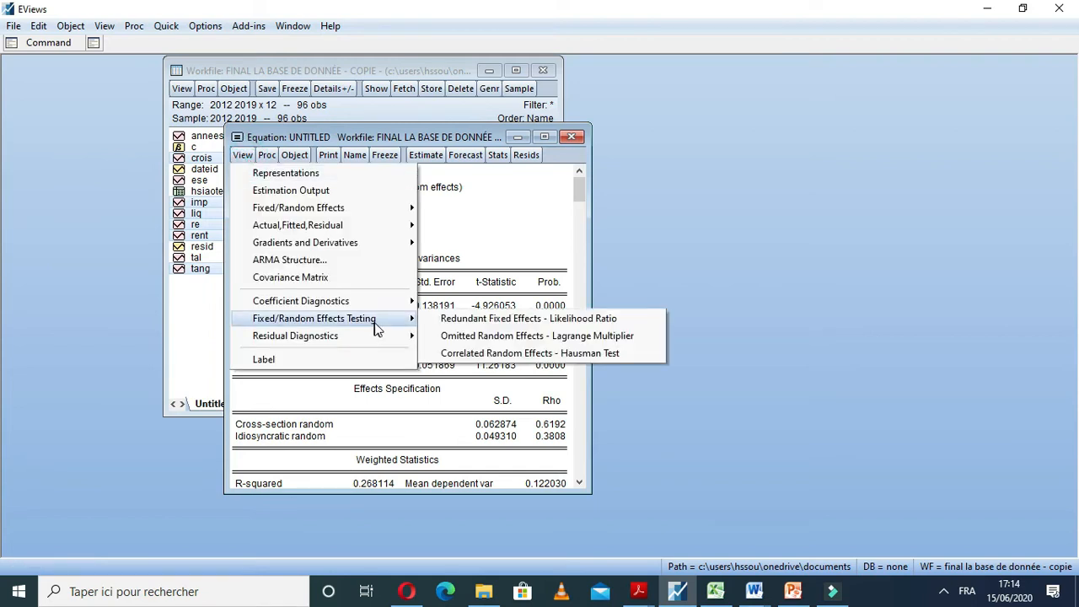
pyautogui.click(486, 355)
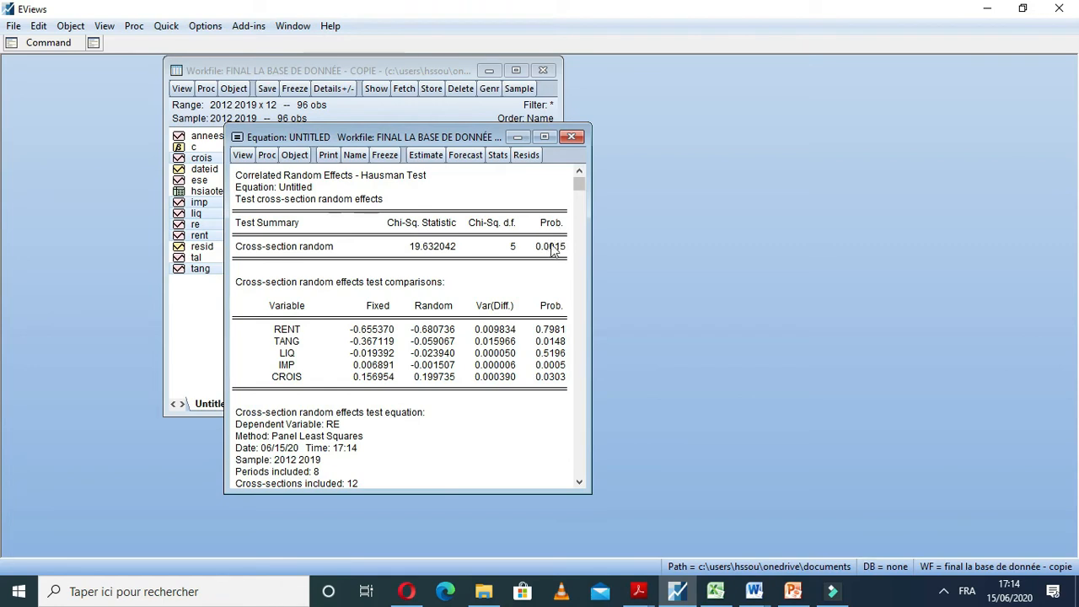
# Examine the Hausman test summary, especially the probability of the cross-section random row.
pyautogui.click(550, 248)
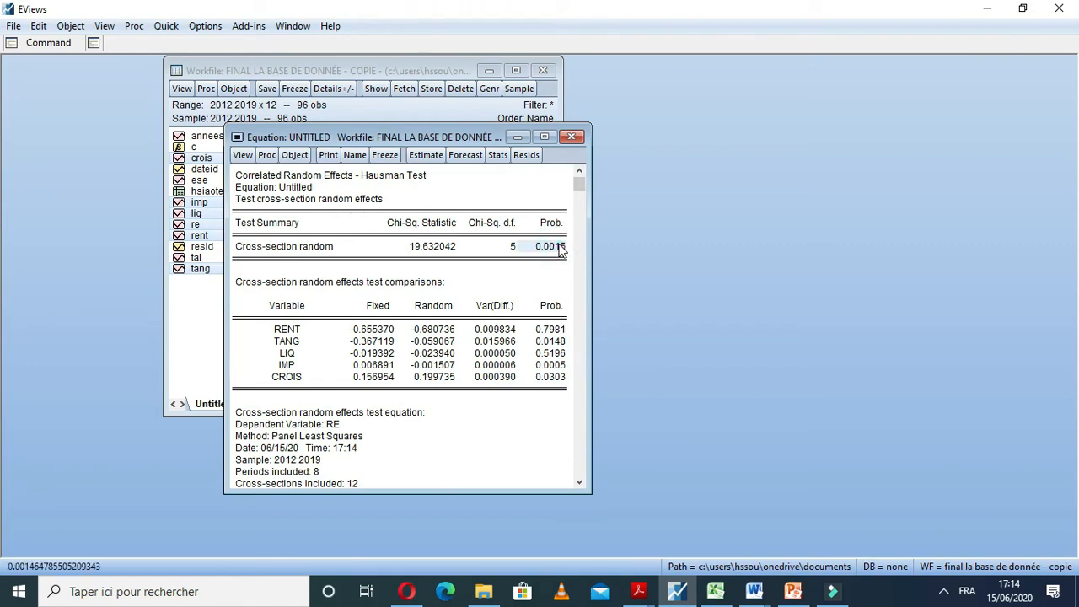
pyautogui.click(466, 231)
pyautogui.moveTo(288, 242); pyautogui.dragTo(545, 236)
pyautogui.click(405, 198)
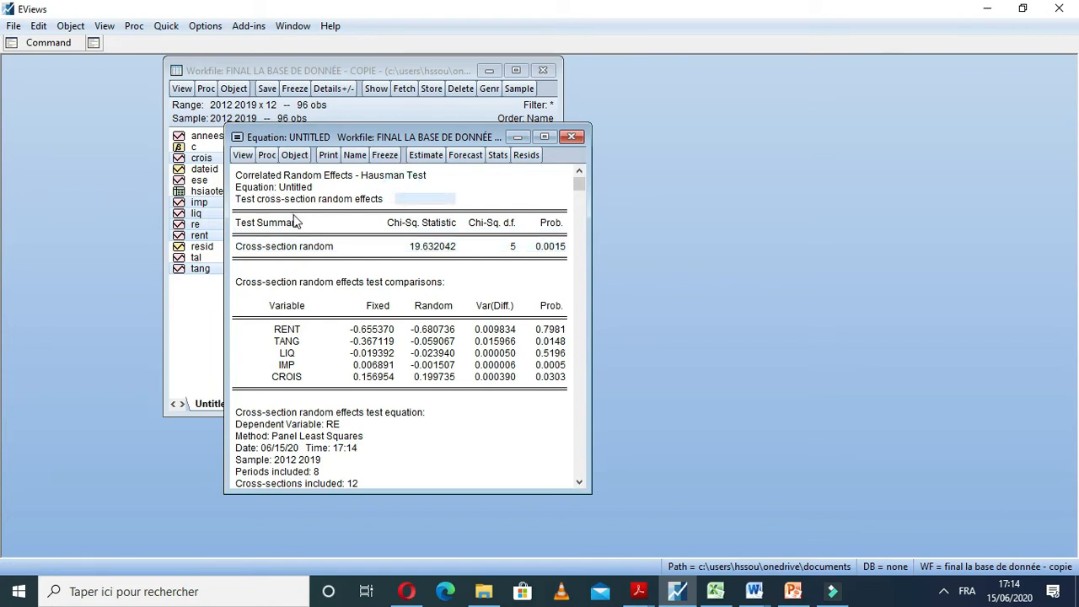
pyautogui.click(264, 208)
pyautogui.click(264, 202)
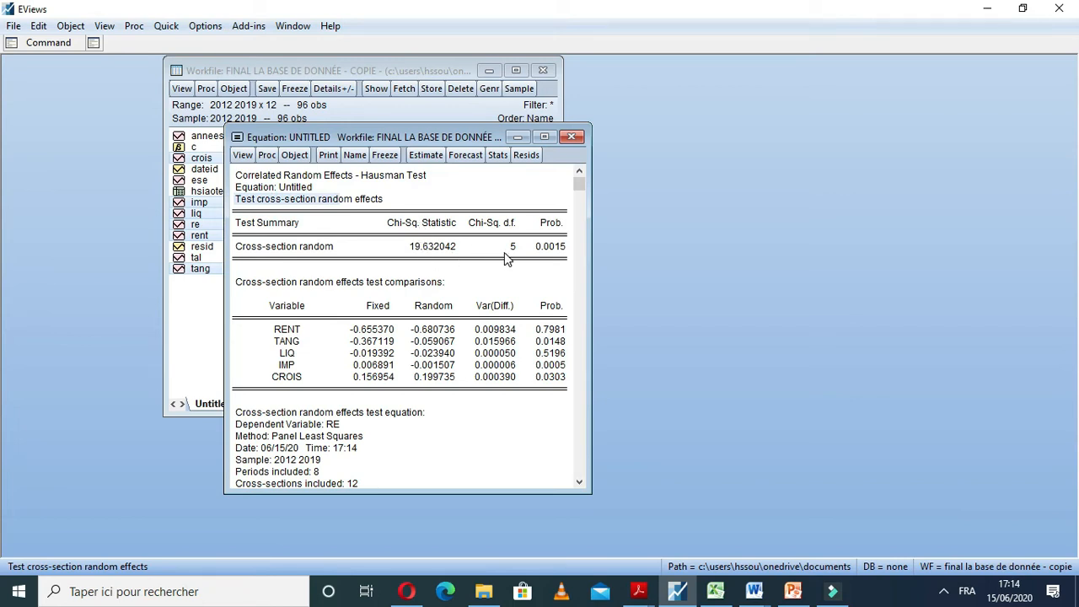
pyautogui.click(552, 248)
pyautogui.click(528, 283)
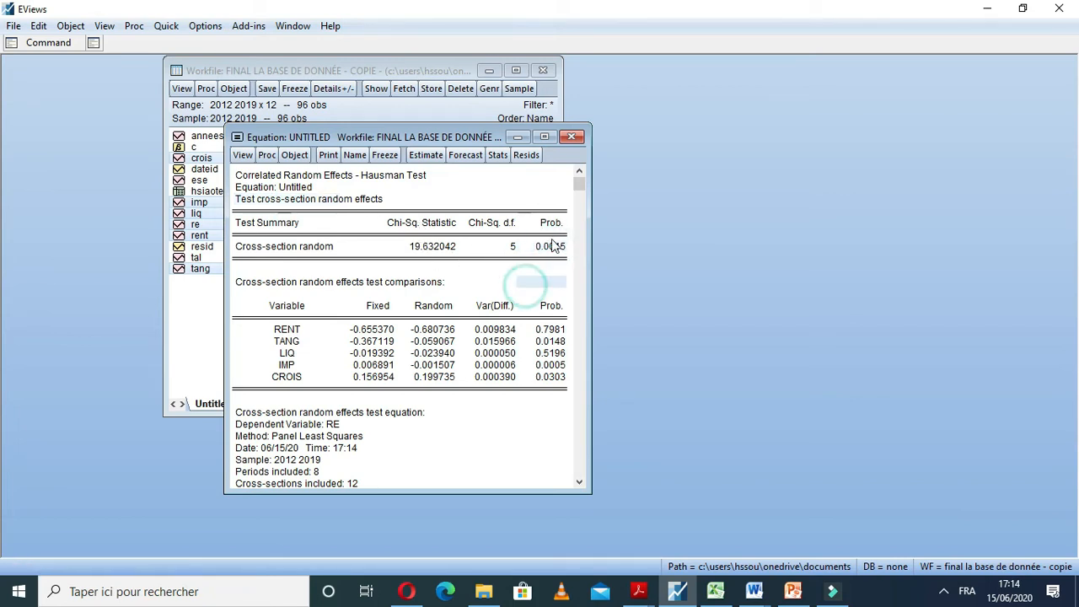
pyautogui.click(554, 247)
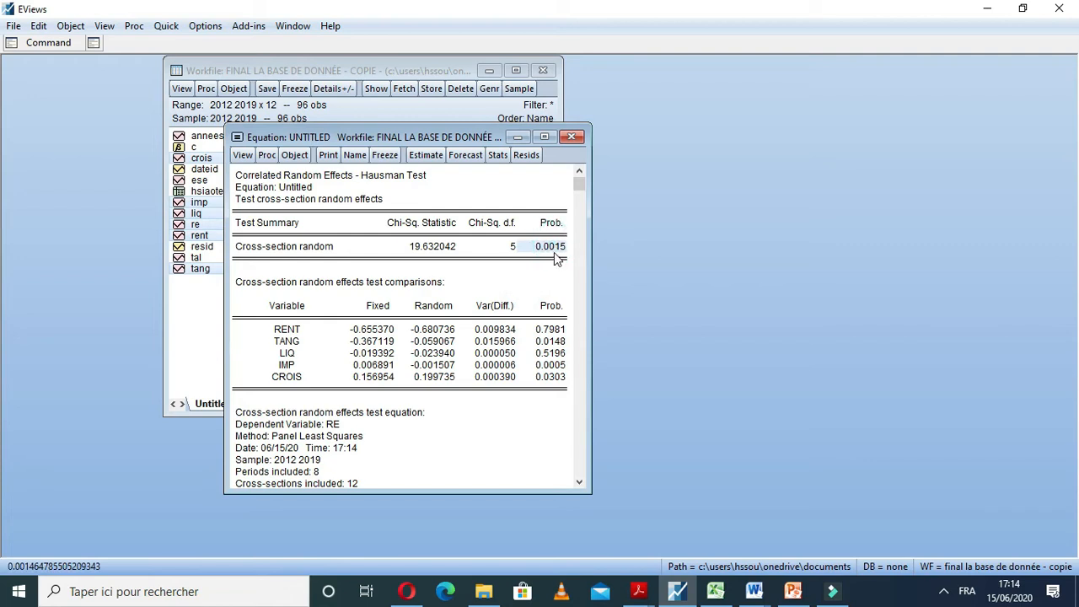
pyautogui.click(561, 253)
pyautogui.click(548, 247)
# Switch the cross-section effects from Random back to Fixed and estimate the equation again.
pyautogui.click(435, 160)
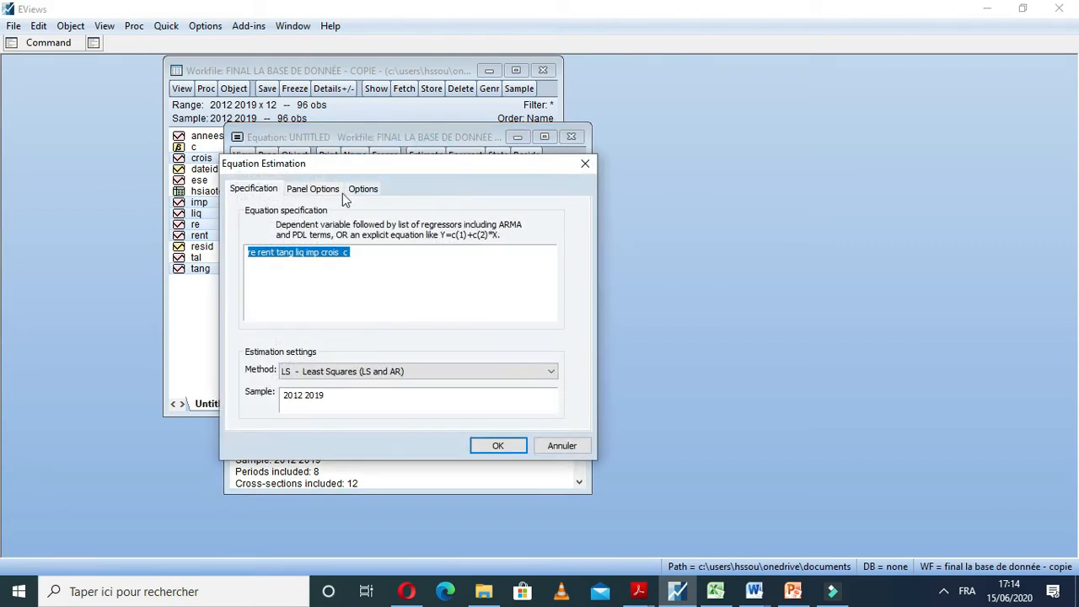
pyautogui.click(316, 189)
pyautogui.click(389, 229)
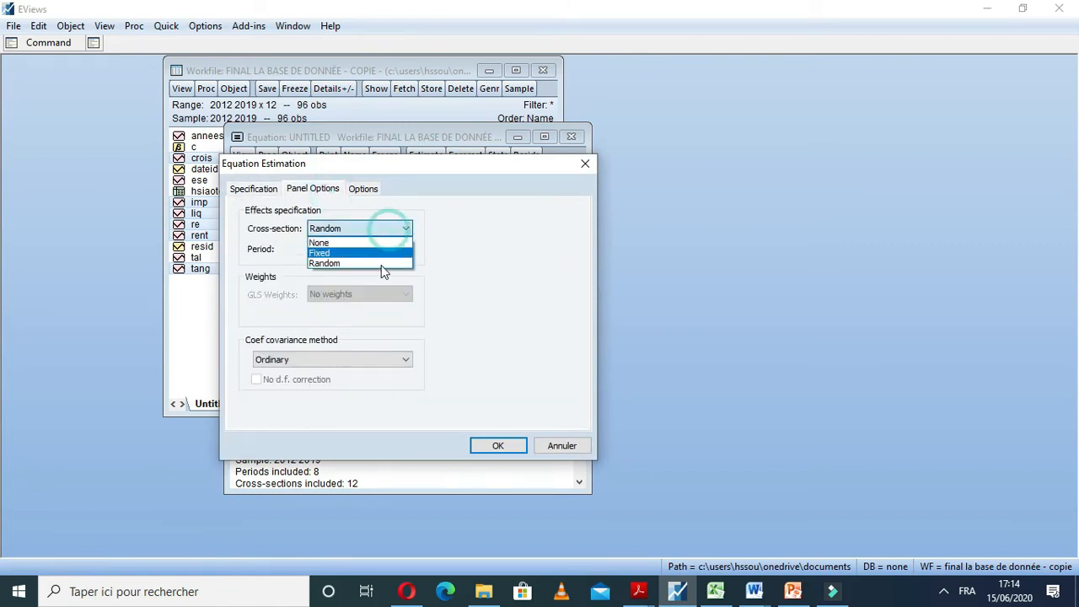
pyautogui.click(375, 252)
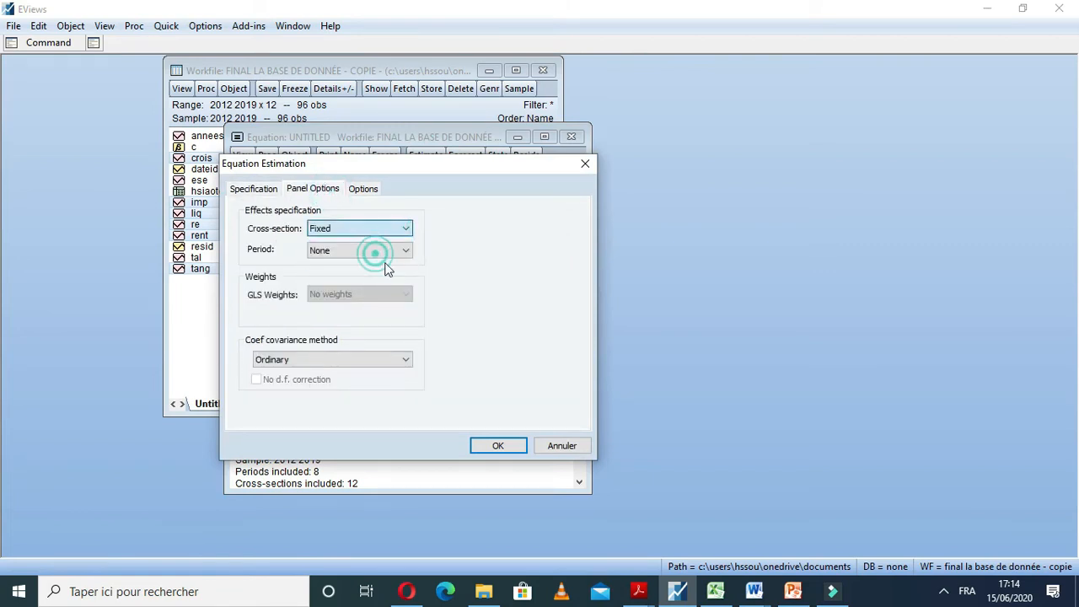
pyautogui.click(508, 444)
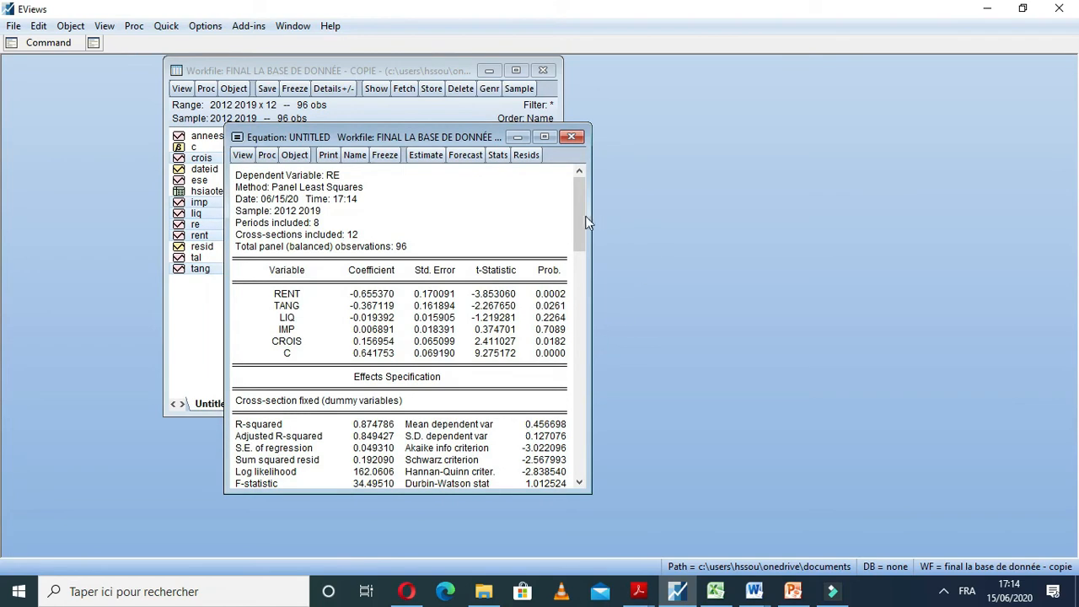
# Examine the significance probabilities of RENT, TANG and LIQ in the fixed-effects output.
pyautogui.moveTo(576, 207); pyautogui.dragTo(586, 352)
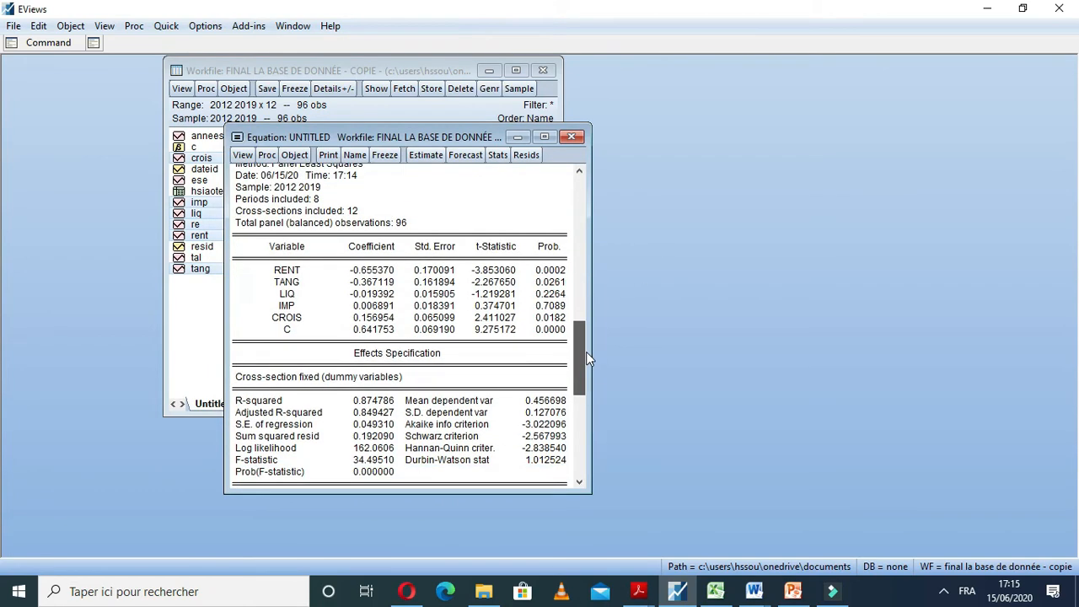
pyautogui.click(287, 270)
pyautogui.click(549, 270)
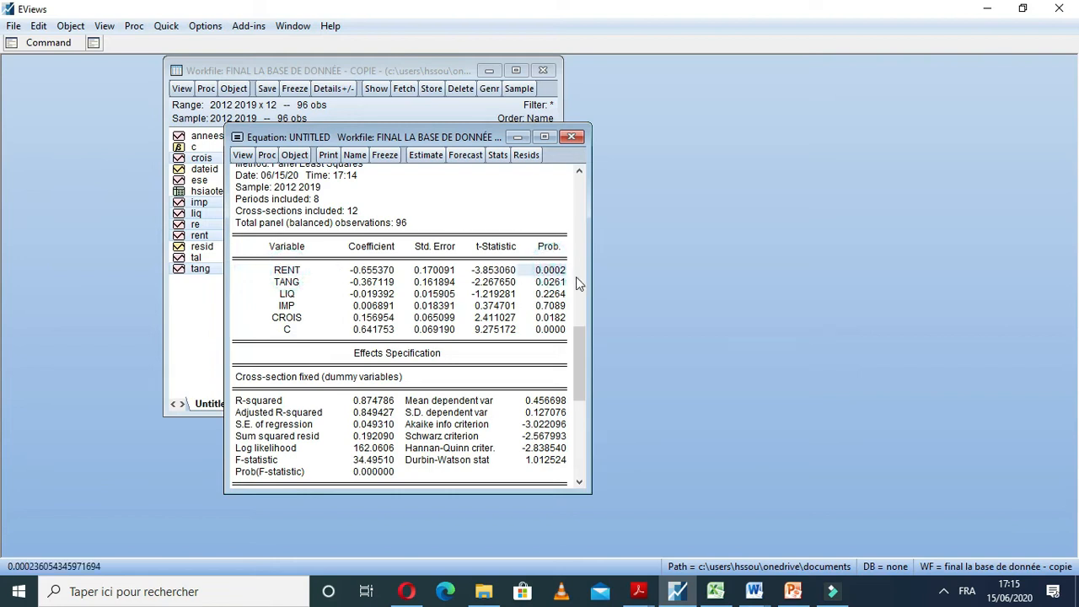
pyautogui.click(558, 282)
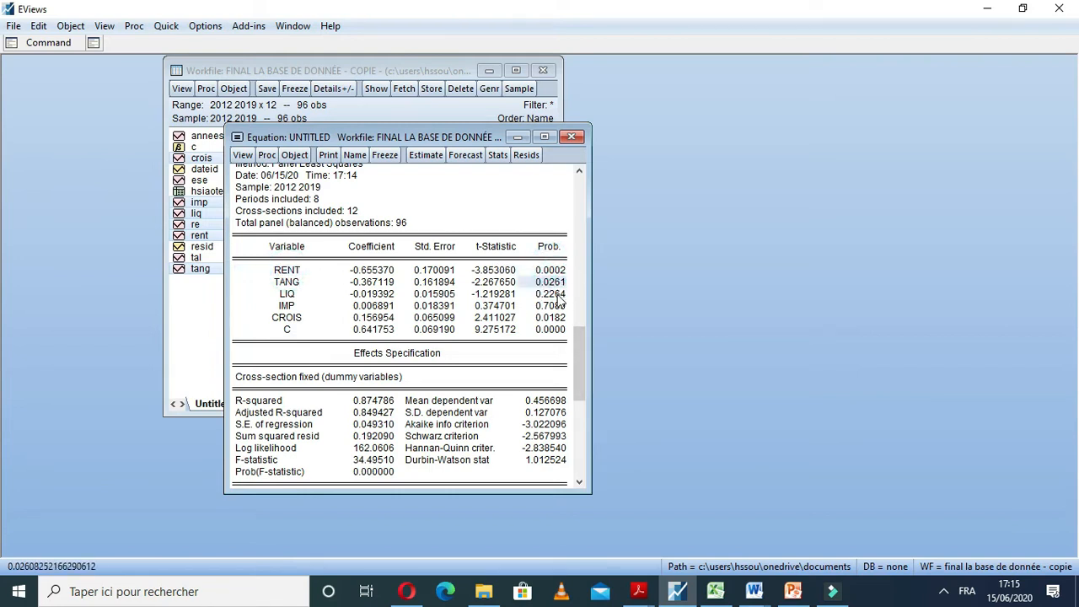
pyautogui.click(554, 293)
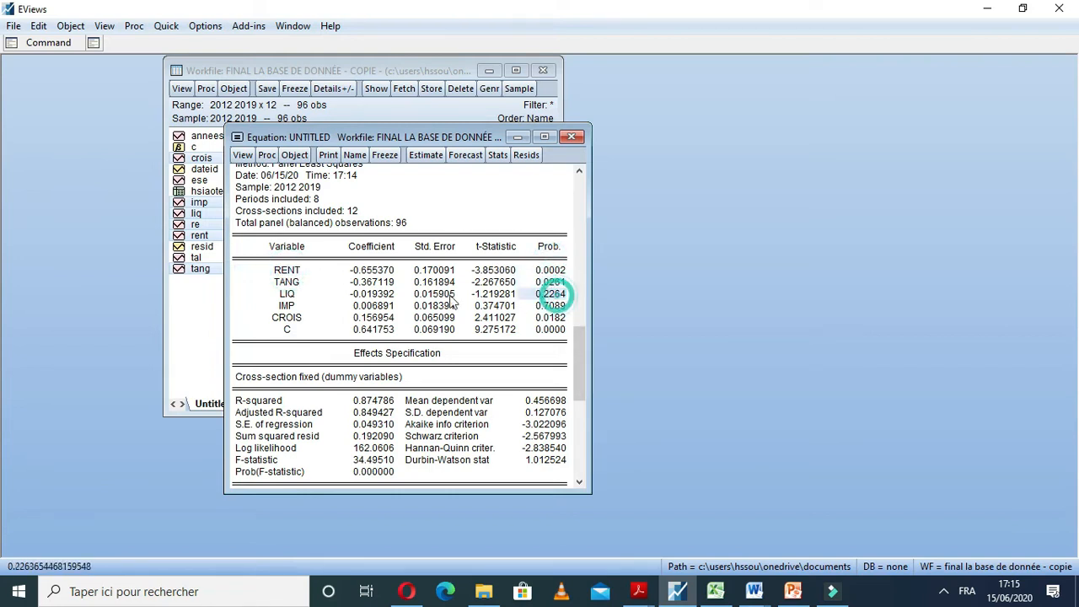
pyautogui.click(375, 274)
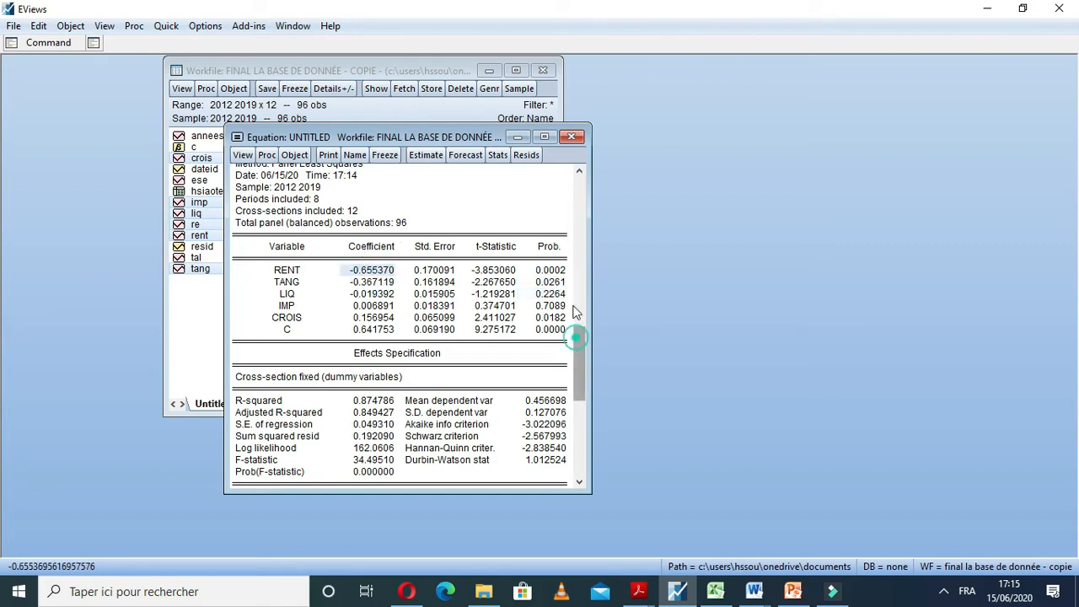
# Examine the signs and sizes of the RENT, TANG, LIQ and CROIS coefficients relative to the dependent variable RE.
pyautogui.moveTo(575, 337); pyautogui.dragTo(565, 205)
pyautogui.click(317, 305)
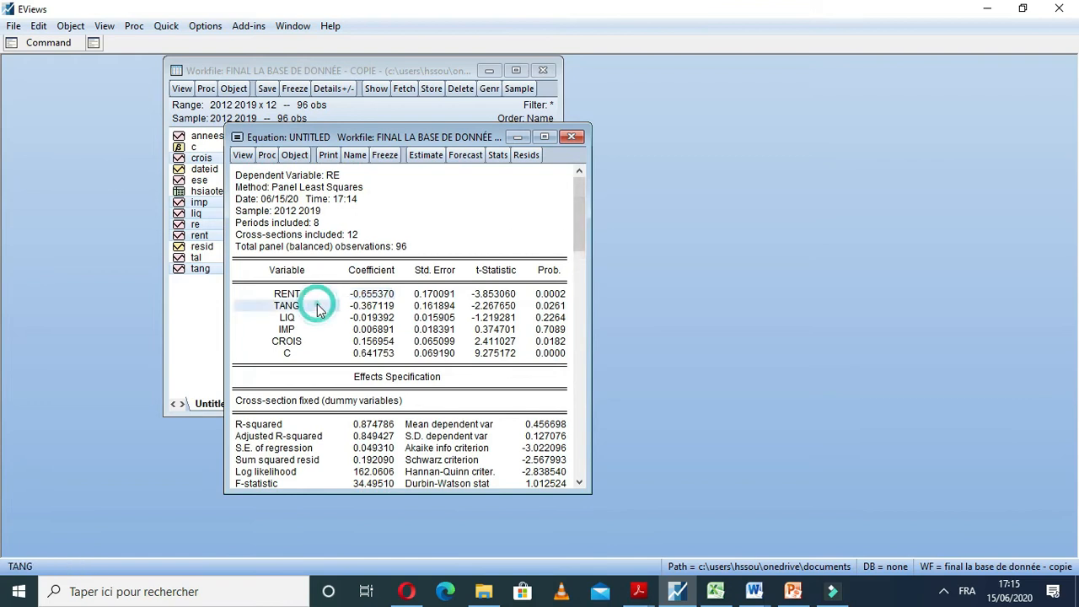
pyautogui.click(312, 293)
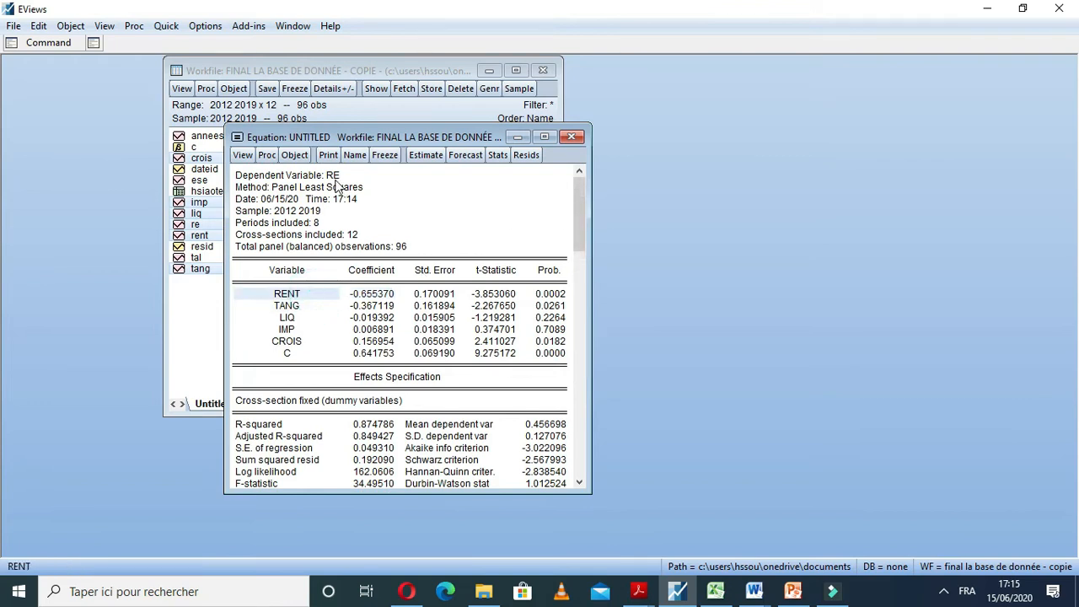
pyautogui.click(338, 180)
pyautogui.click(375, 294)
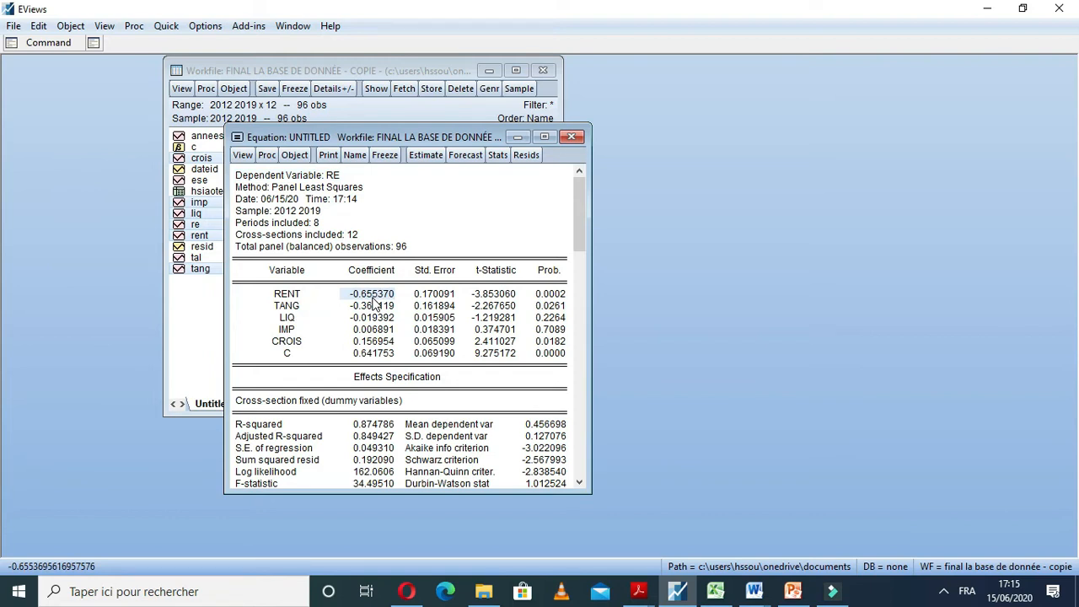
pyautogui.click(338, 181)
pyautogui.click(390, 324)
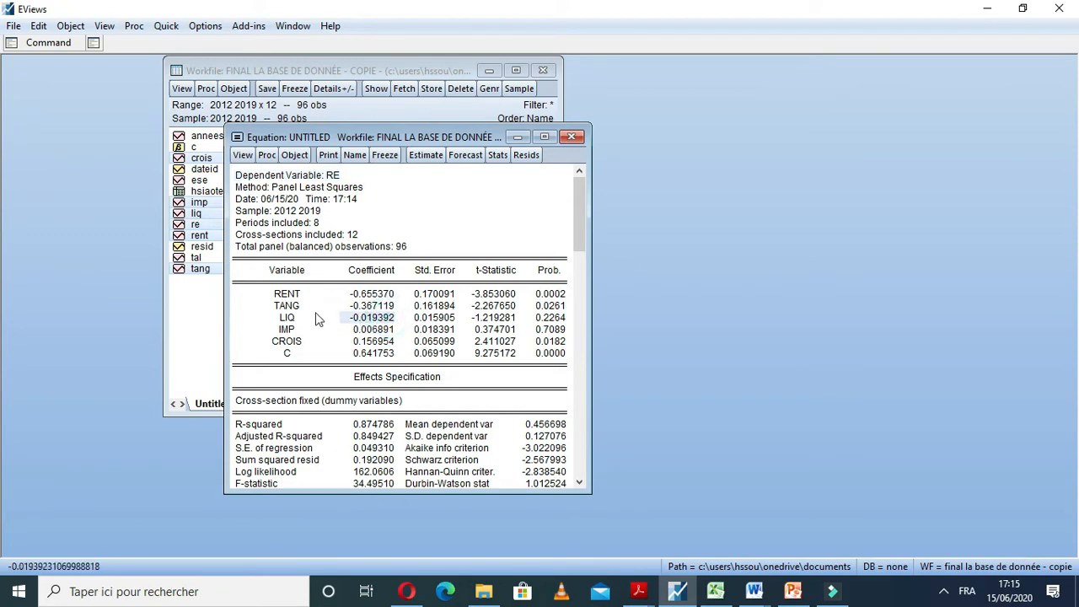
pyautogui.click(316, 307)
pyautogui.click(374, 307)
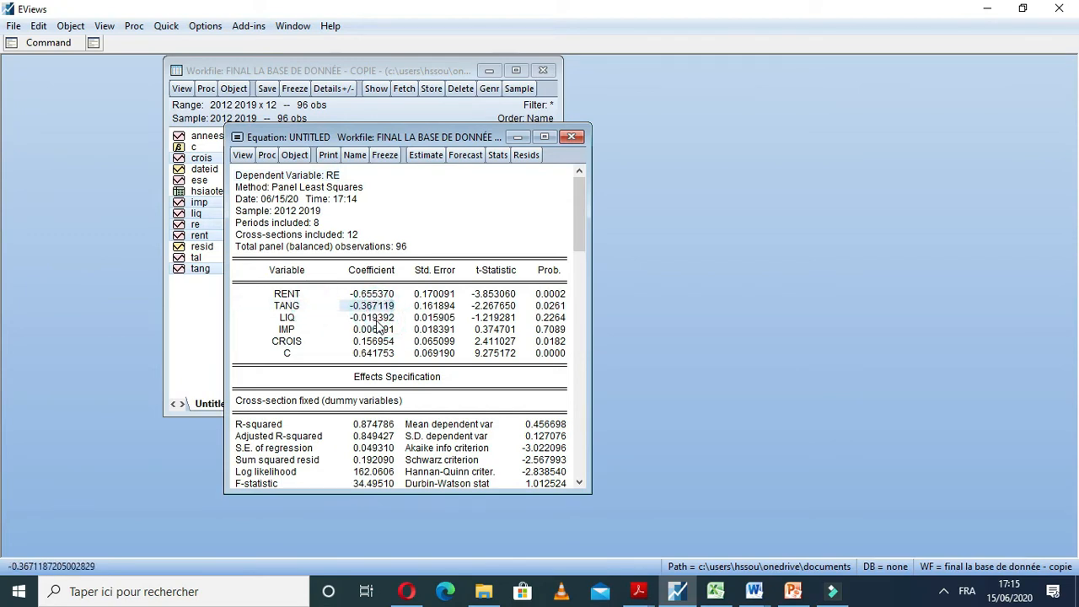
pyautogui.click(388, 310)
pyautogui.click(416, 338)
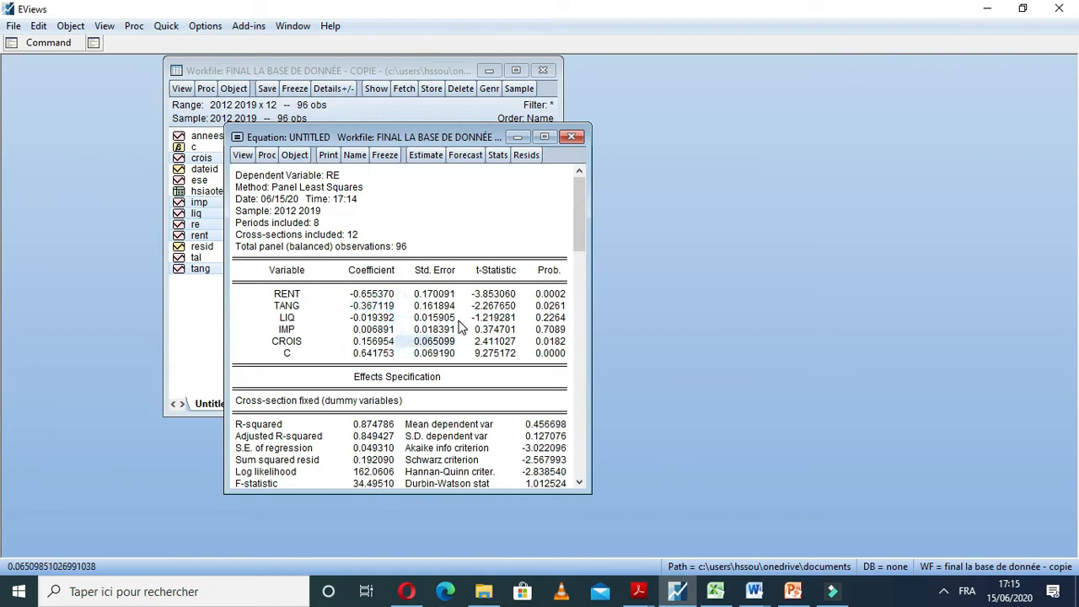
pyautogui.click(375, 308)
pyautogui.moveTo(378, 318); pyautogui.dragTo(531, 347)
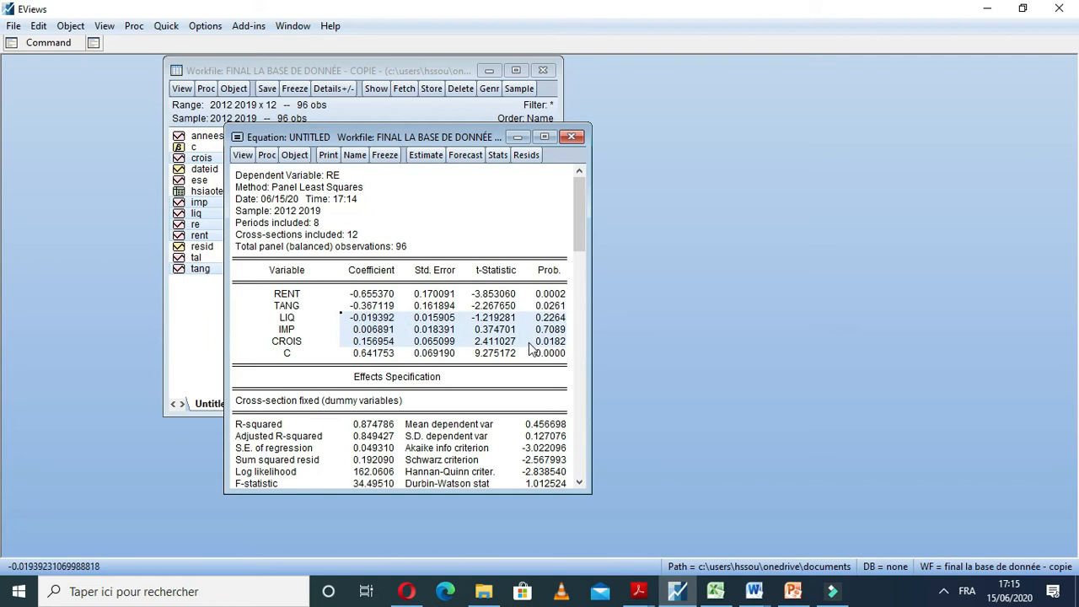
pyautogui.click(428, 369)
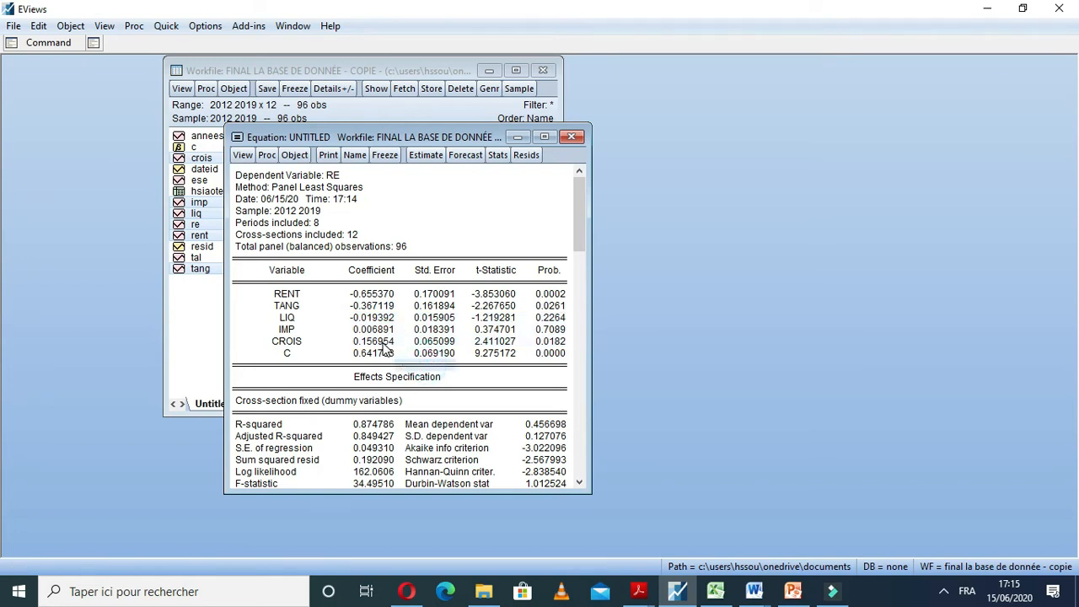
pyautogui.click(382, 342)
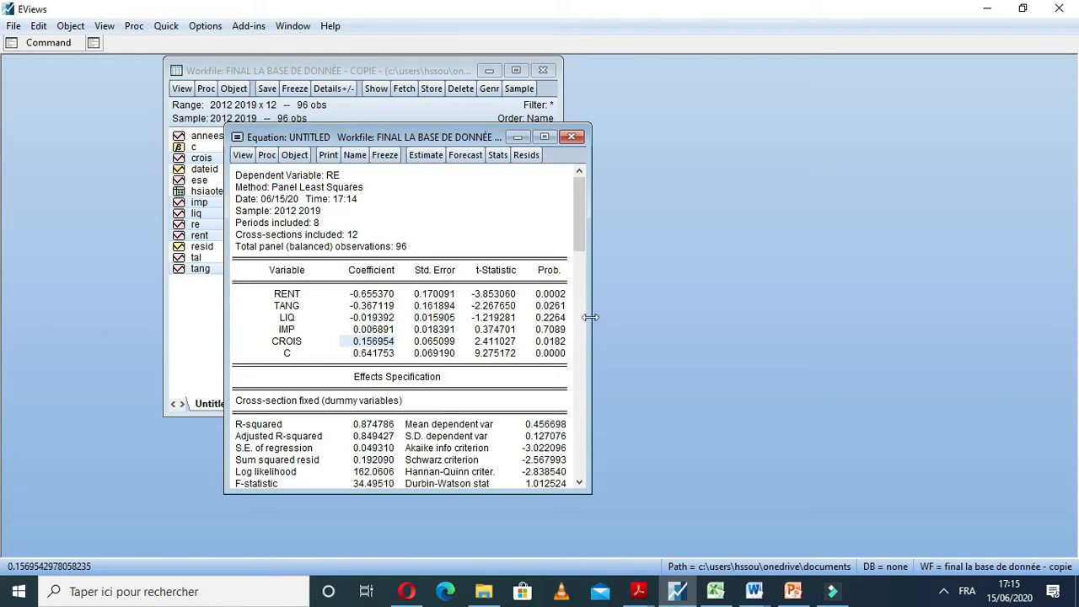
# Examine the CROIS coefficient and the number of periods included in the fixed-effects output.
pyautogui.moveTo(578, 241); pyautogui.dragTo(578, 271)
pyautogui.click(305, 342)
pyautogui.click(373, 341)
pyautogui.click(316, 224)
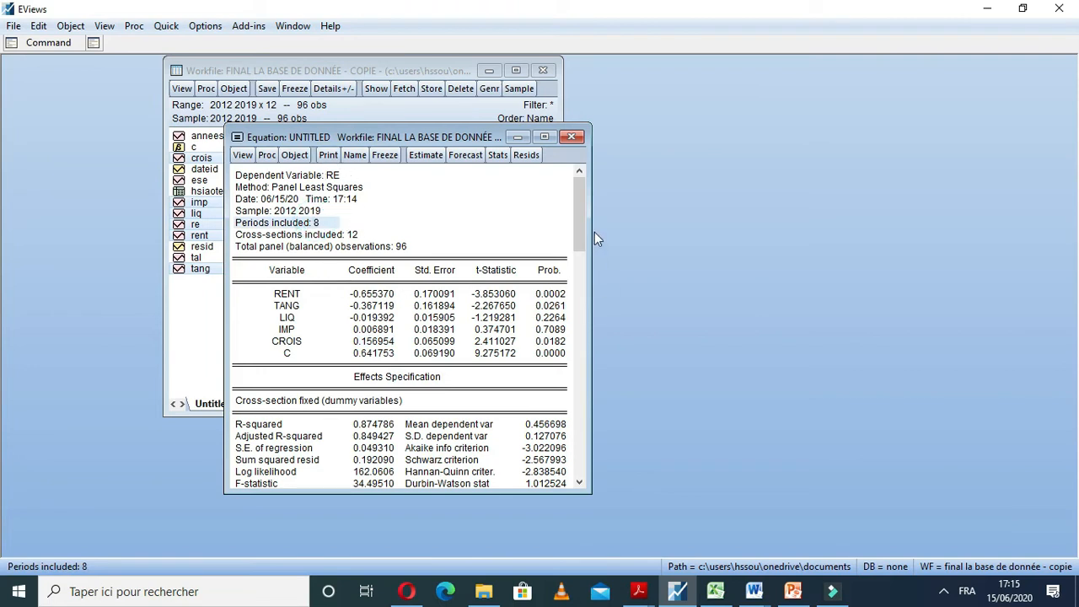
pyautogui.click(307, 342)
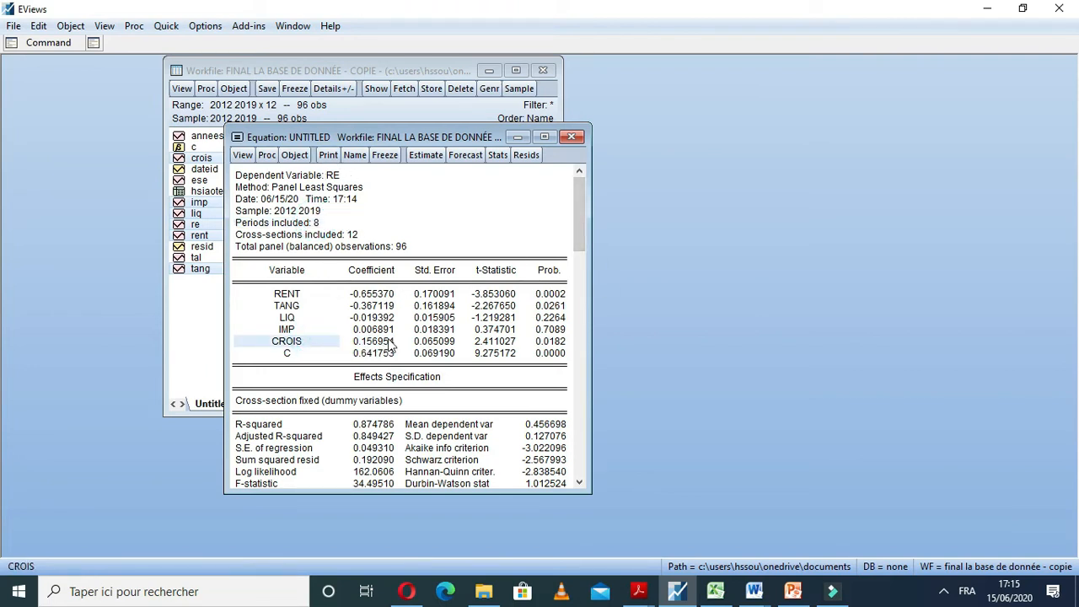
pyautogui.click(384, 341)
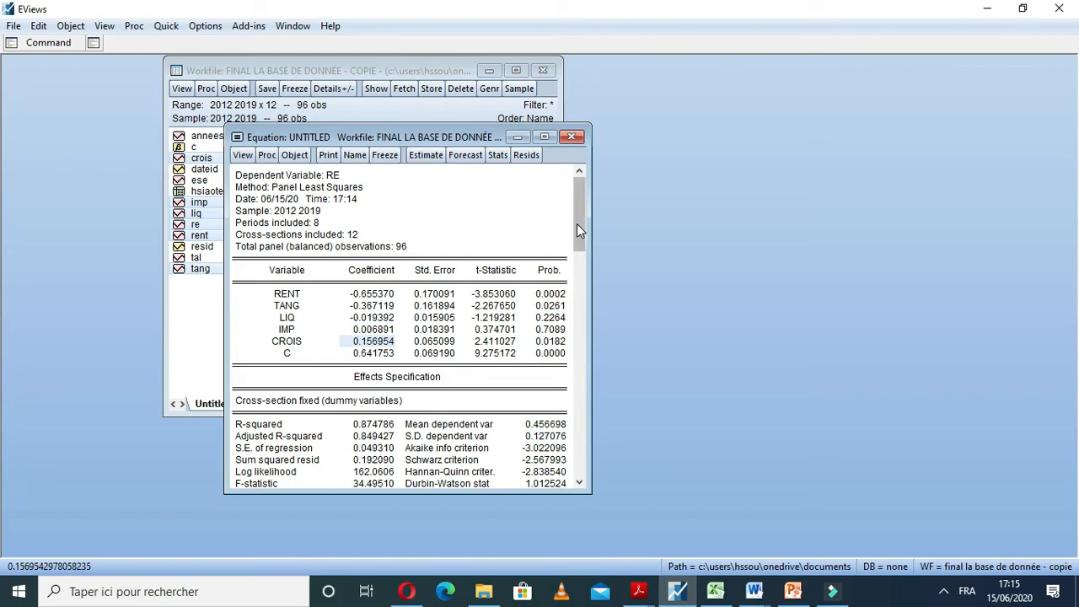
# Examine the R-squared, Prob(F-statistic) and Durbin-Watson values of the fixed-effects estimation.
pyautogui.moveTo(580, 222); pyautogui.dragTo(587, 400)
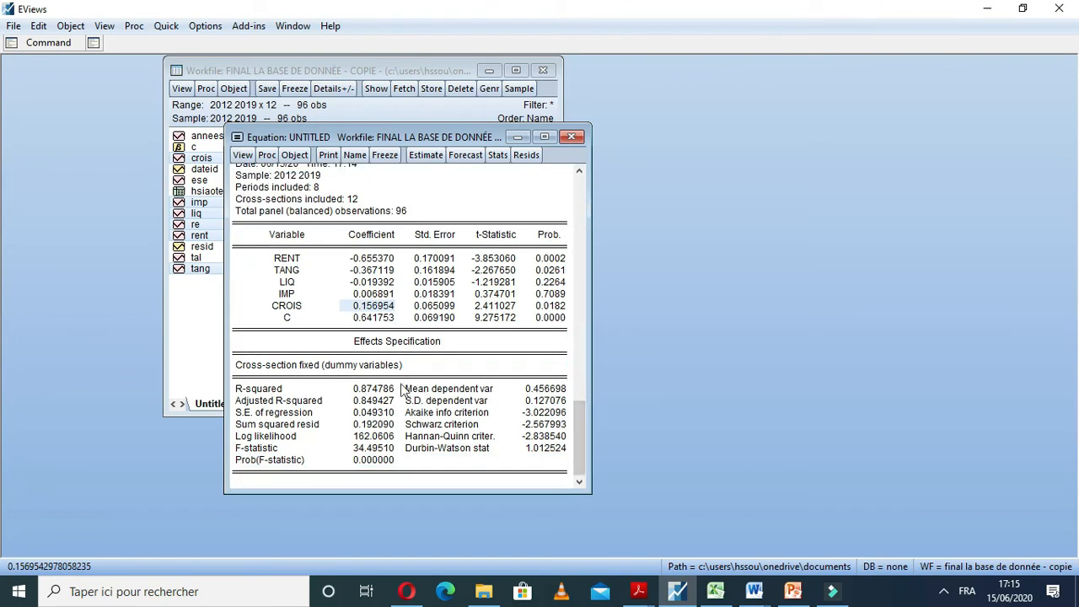
pyautogui.click(375, 390)
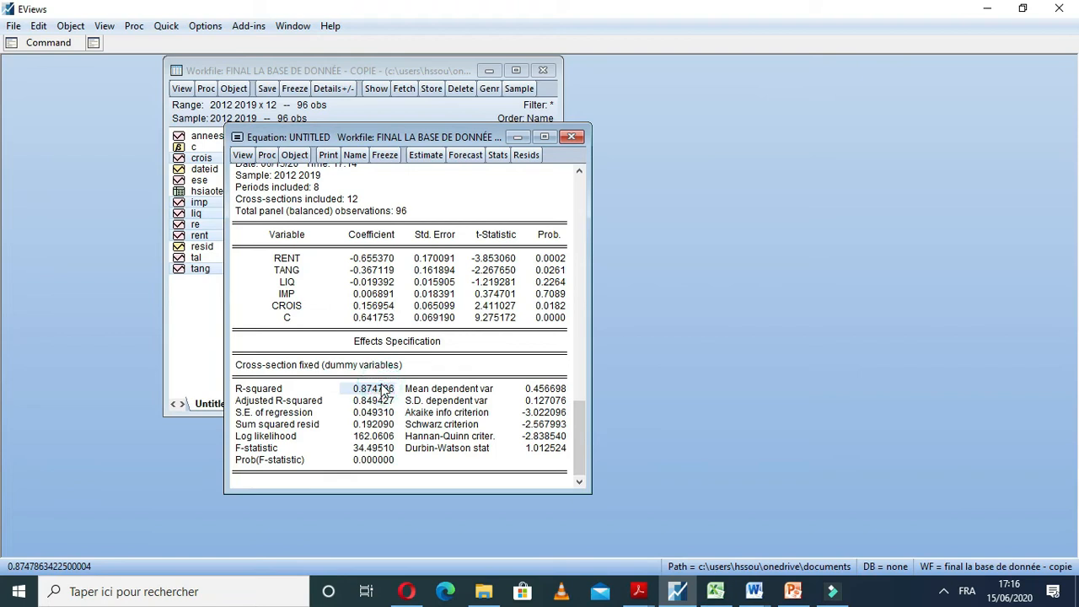
pyautogui.click(375, 460)
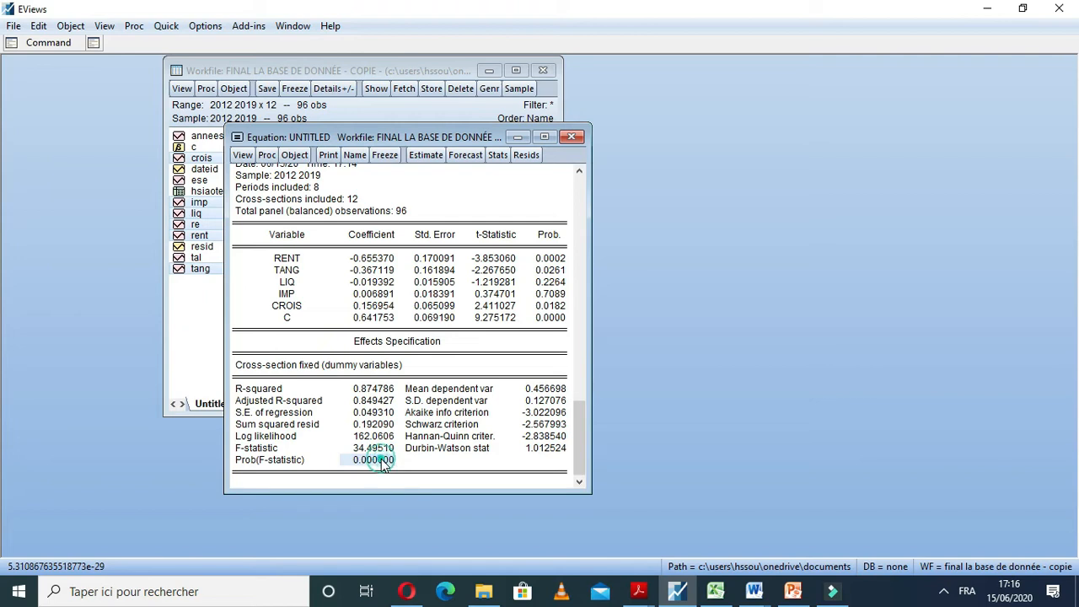
pyautogui.click(539, 450)
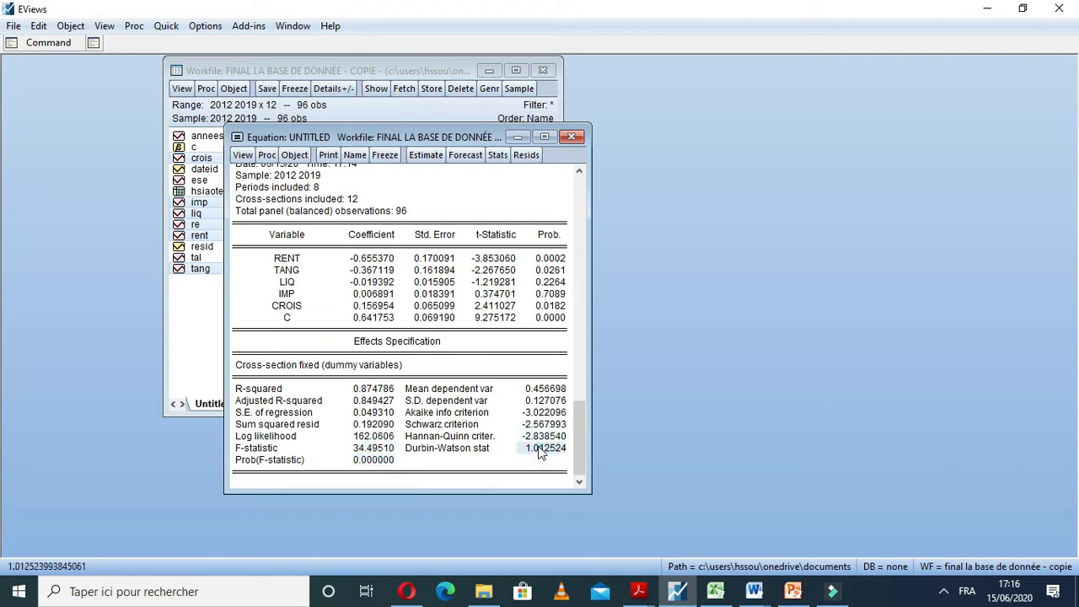
pyautogui.click(373, 389)
pyautogui.moveTo(582, 410); pyautogui.dragTo(575, 233)
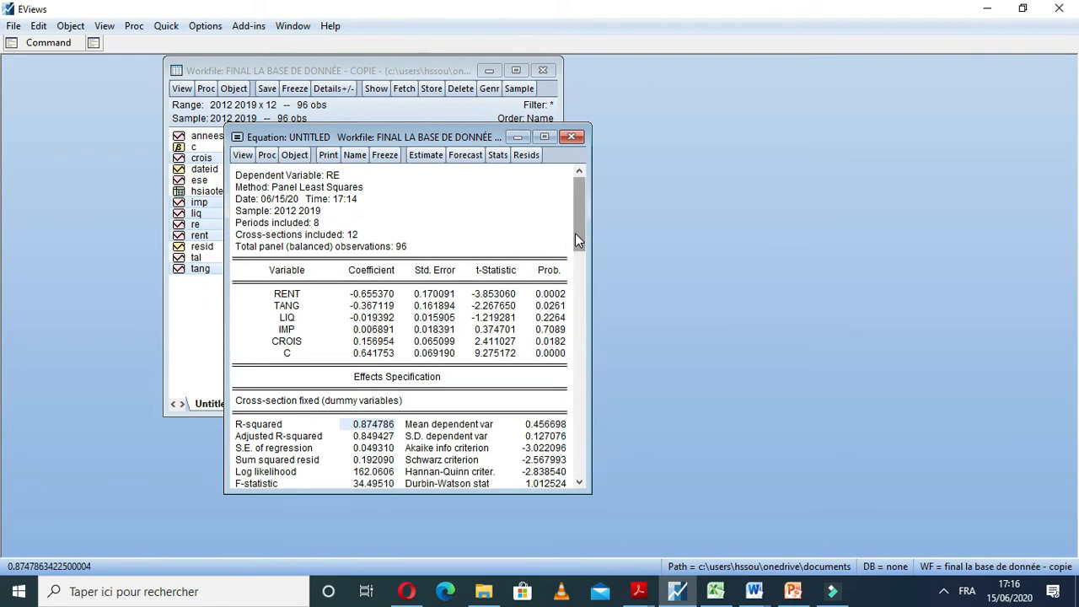
# Try to run the Arellano-Bond serial correlation test on the residuals of the fixed-effects equation.
pyautogui.click(243, 154)
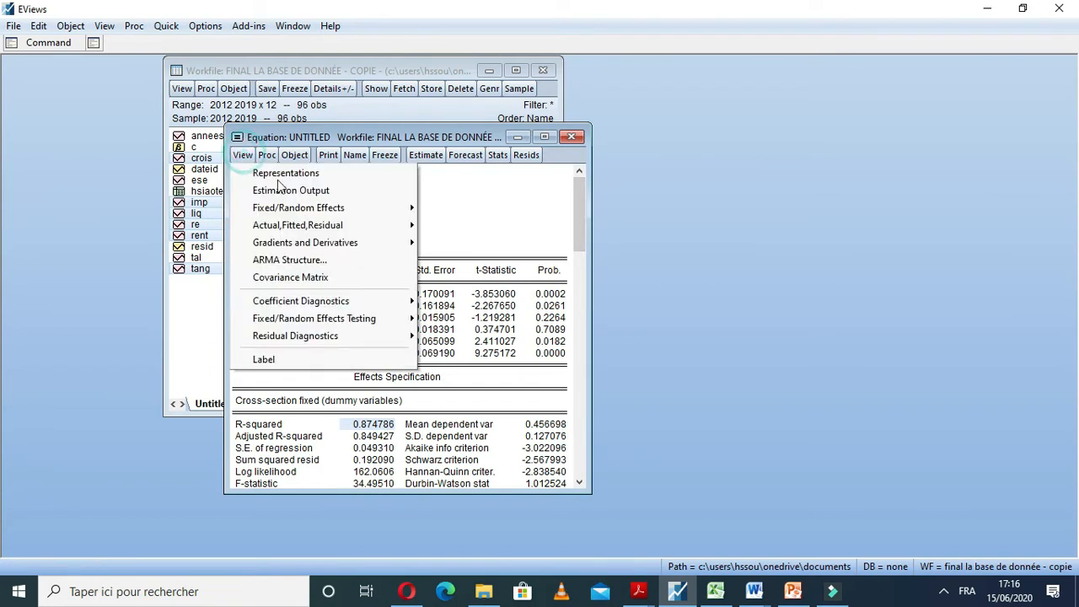
pyautogui.moveTo(375, 302)
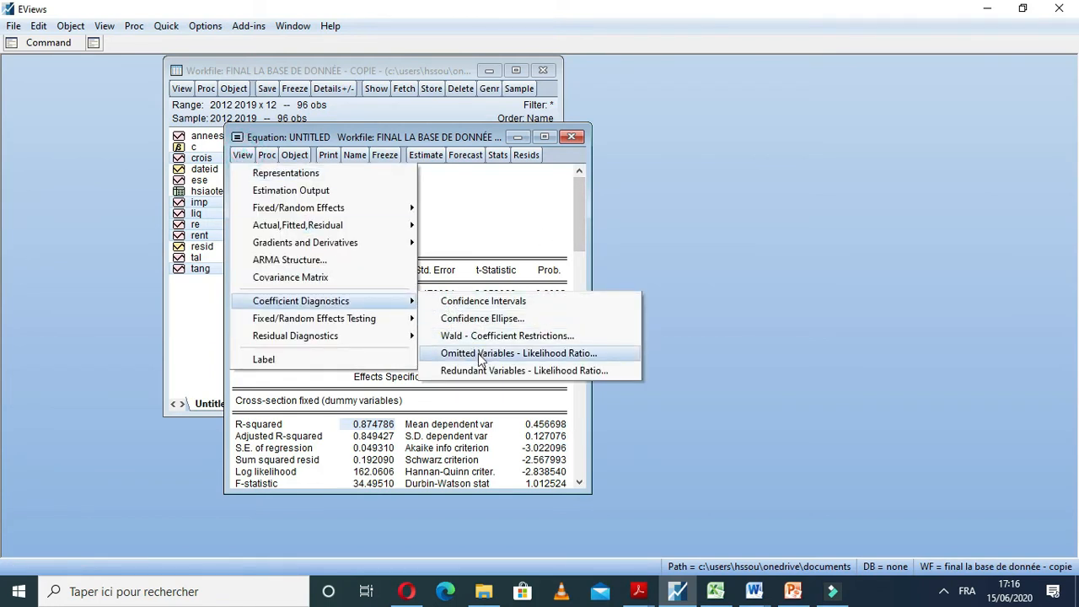
pyautogui.moveTo(404, 330)
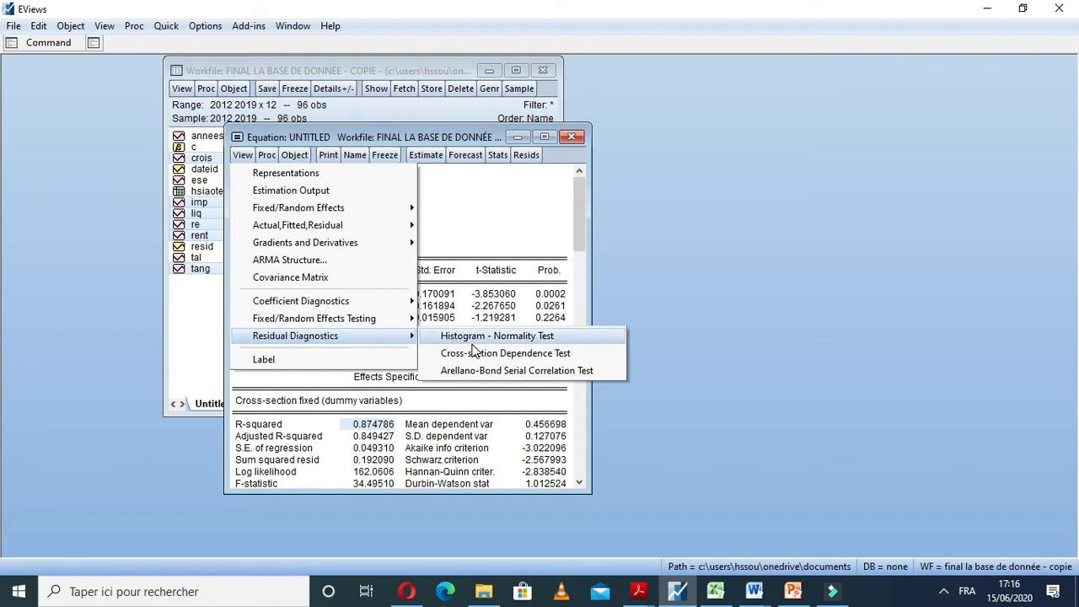
pyautogui.click(487, 371)
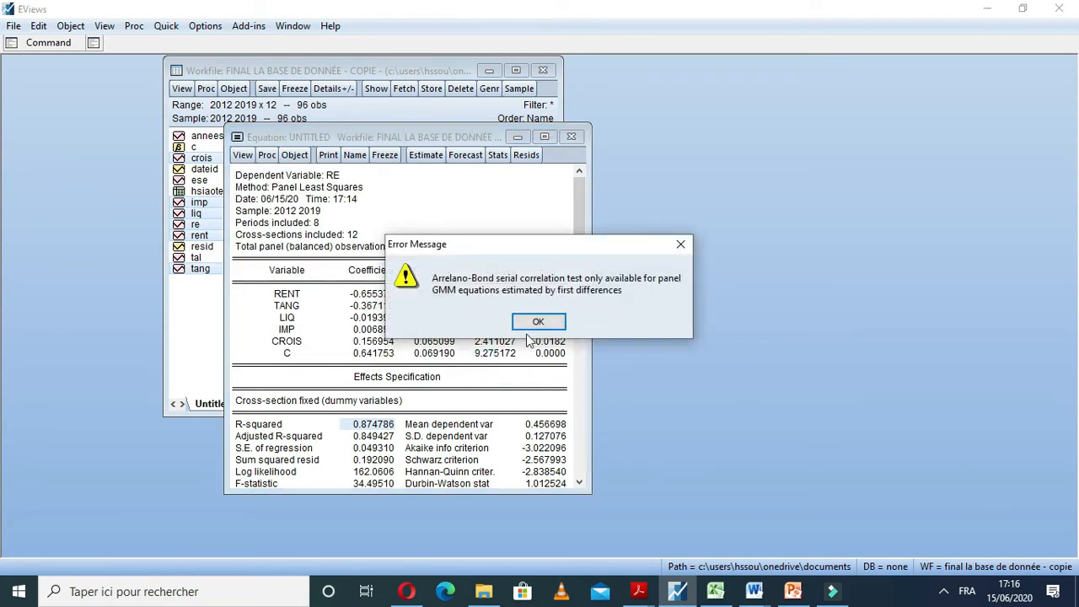
pyautogui.click(682, 242)
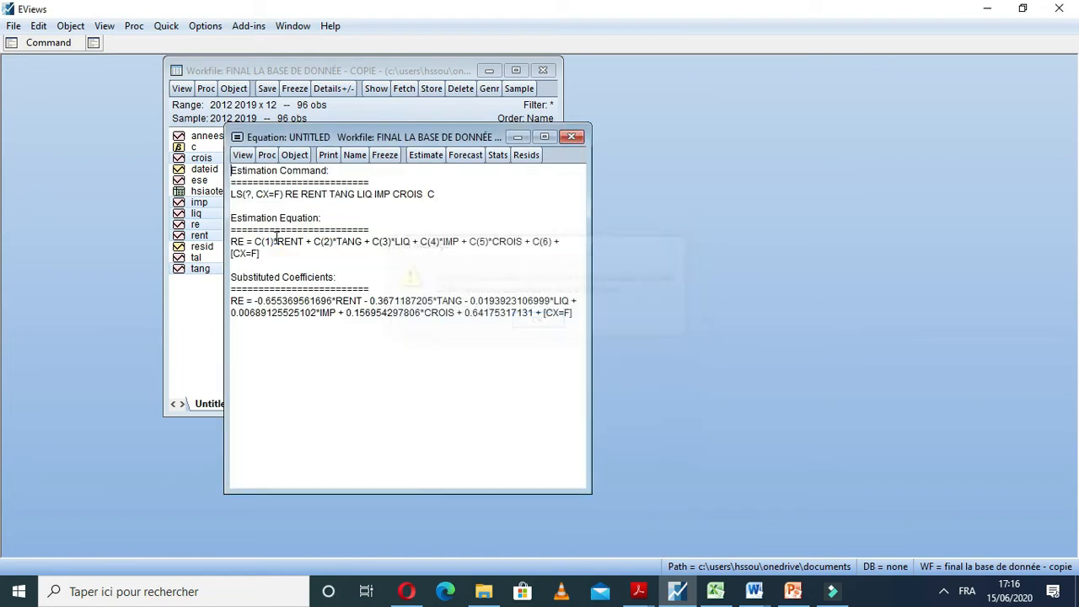
# Run the cross-section dependence test on the residuals of the fixed-effects equation.
pyautogui.click(242, 155)
pyautogui.moveTo(369, 334)
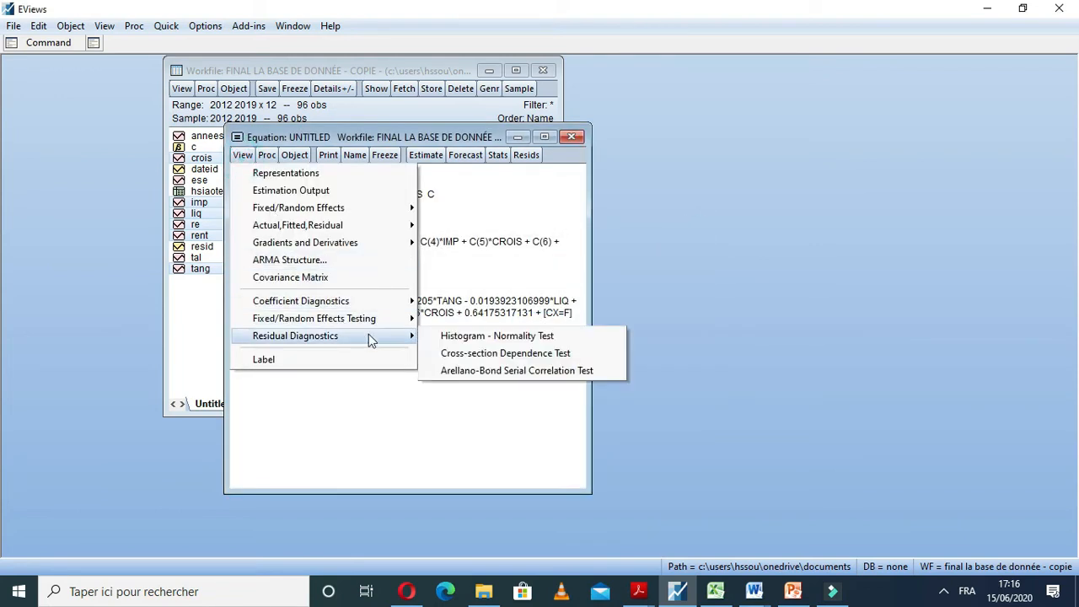
pyautogui.click(468, 353)
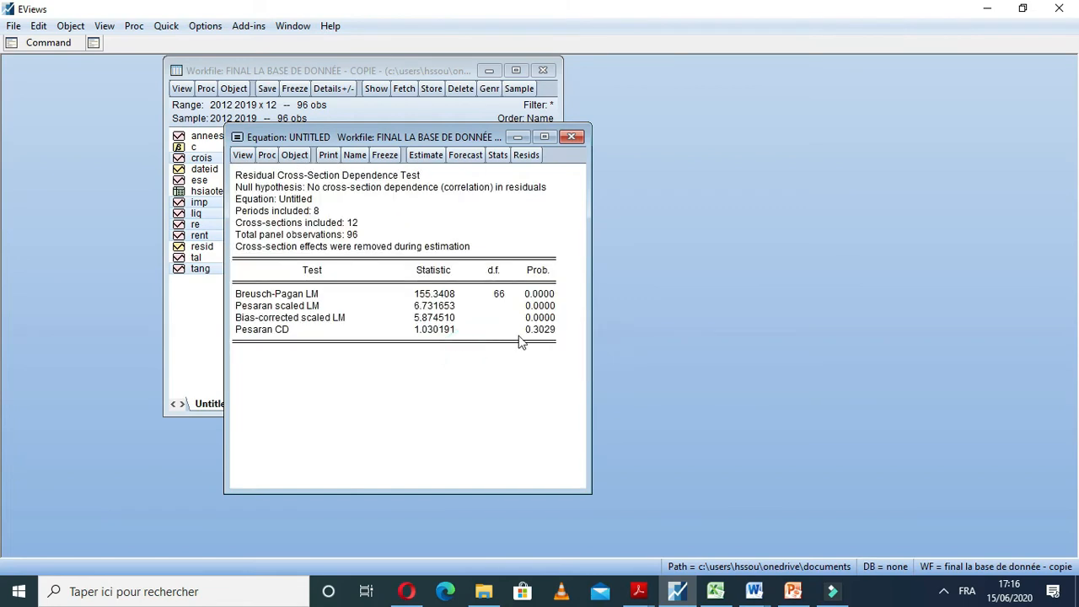
# Examine the Pesaran CD row of the cross-section dependence test, especially its probability.
pyautogui.moveTo(301, 300); pyautogui.dragTo(546, 318)
pyautogui.moveTo(249, 332); pyautogui.dragTo(543, 349)
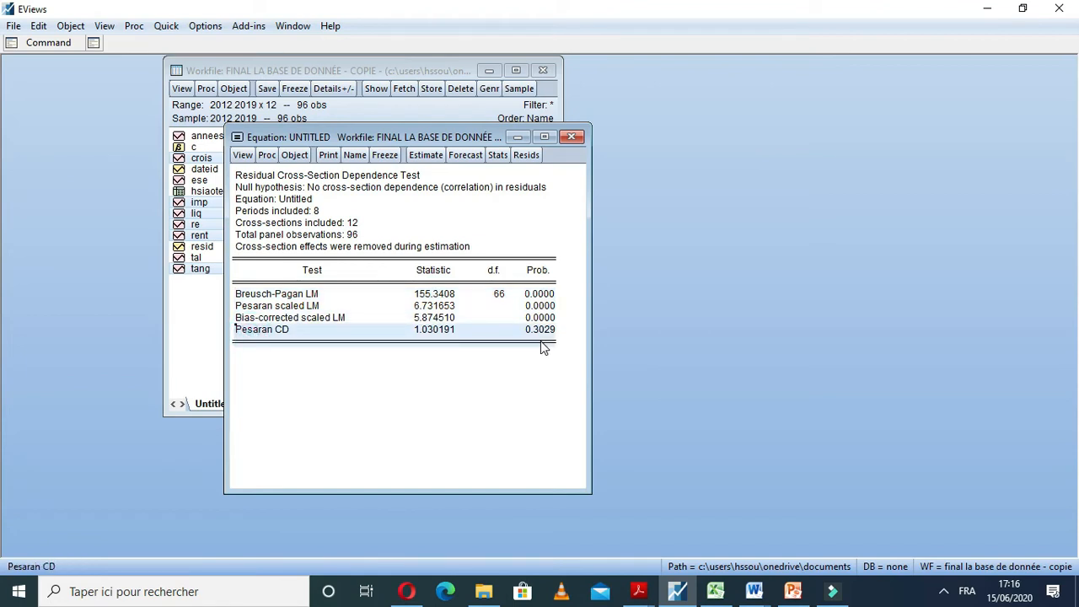
pyautogui.click(540, 332)
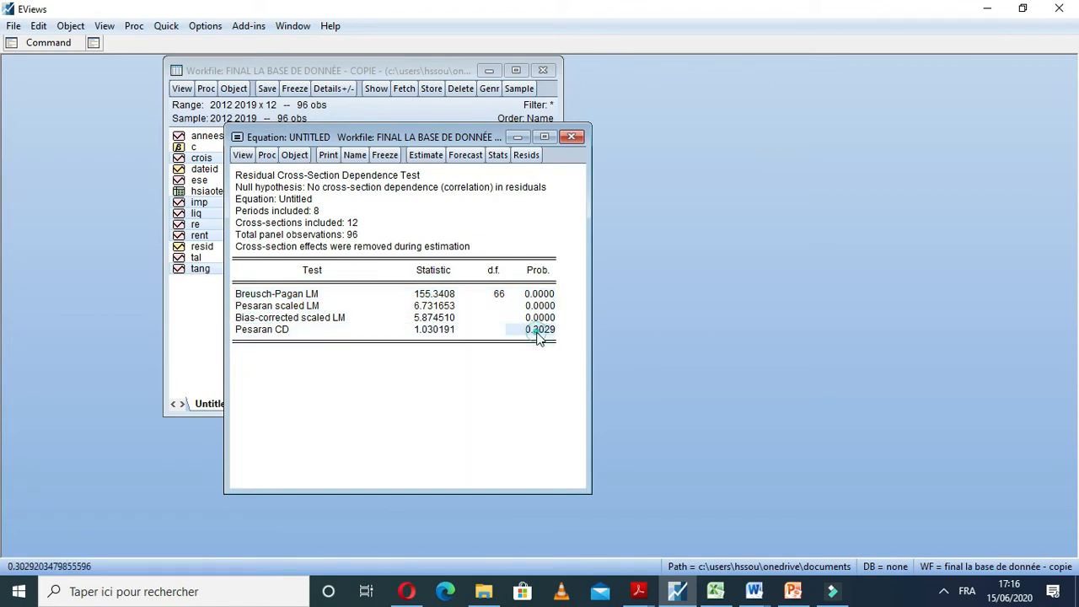
pyautogui.click(544, 331)
pyautogui.moveTo(540, 333); pyautogui.dragTo(259, 339)
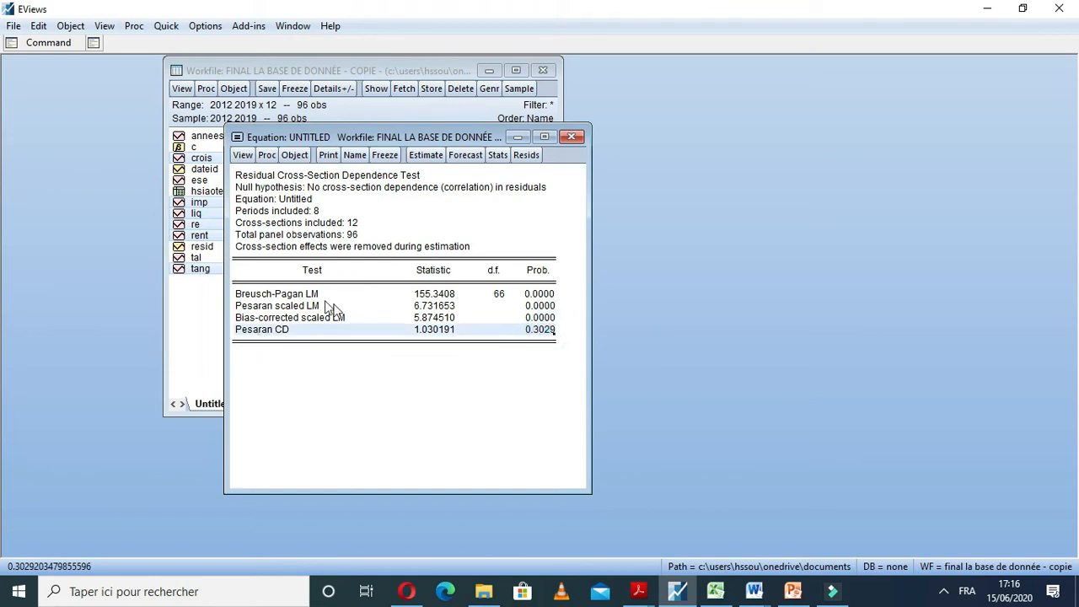
# Compare the Breusch-Pagan LM row with the Pesaran CD row, including their probabilities, to decide on residual cross-section dependence.
pyautogui.moveTo(329, 295); pyautogui.dragTo(584, 294)
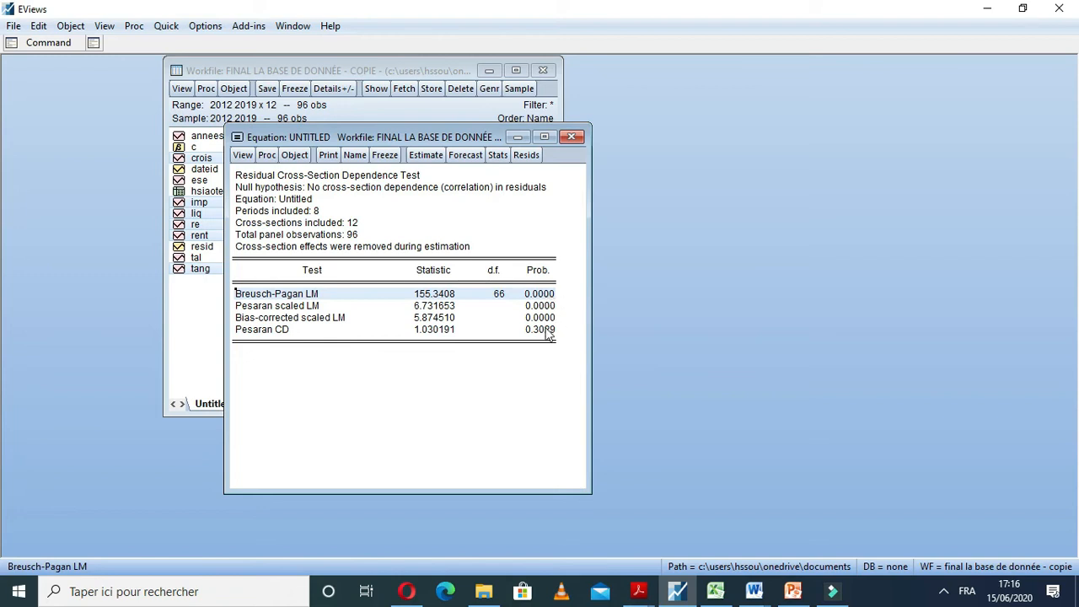
pyautogui.click(531, 294)
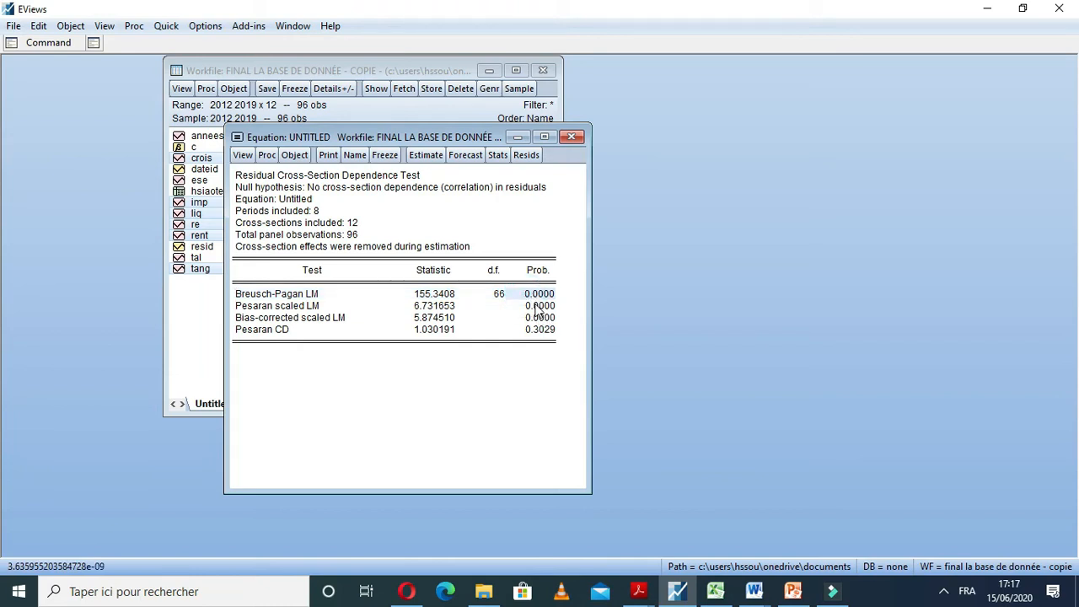
pyautogui.click(534, 333)
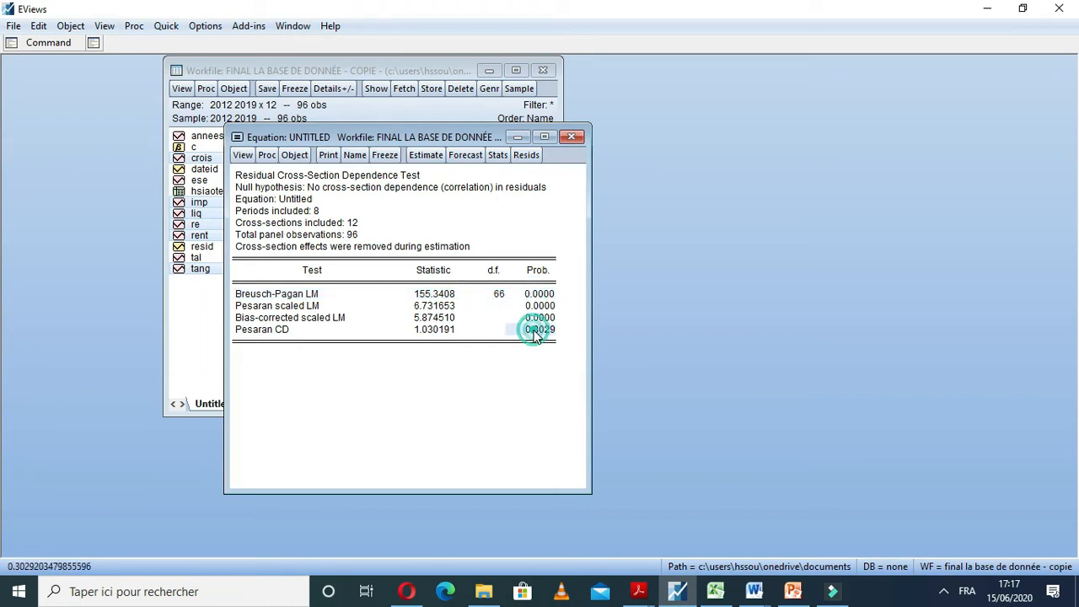
pyautogui.moveTo(536, 294); pyautogui.dragTo(340, 295)
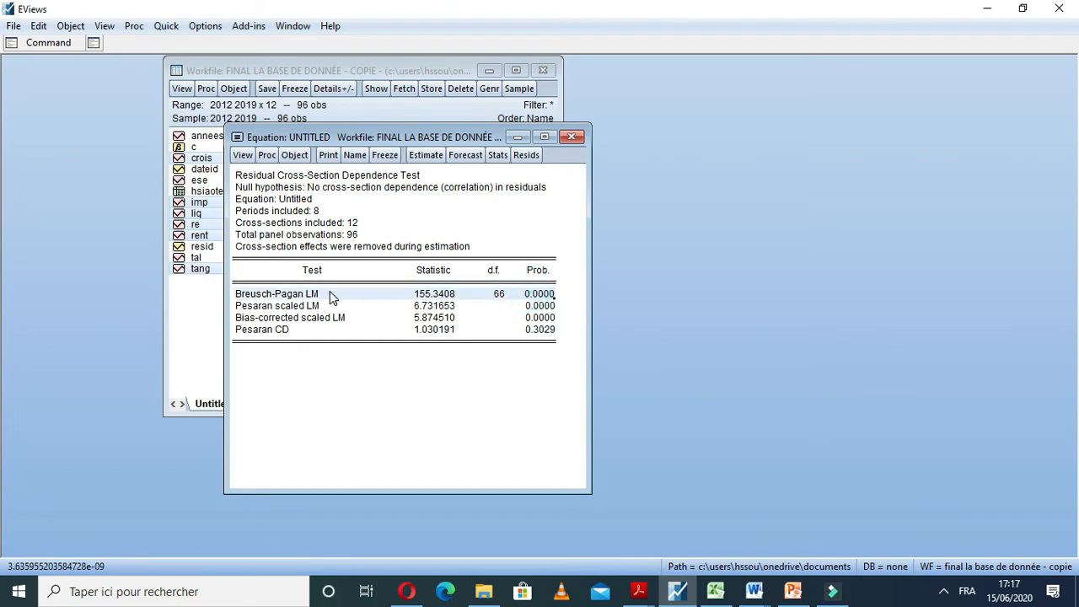
pyautogui.click(413, 365)
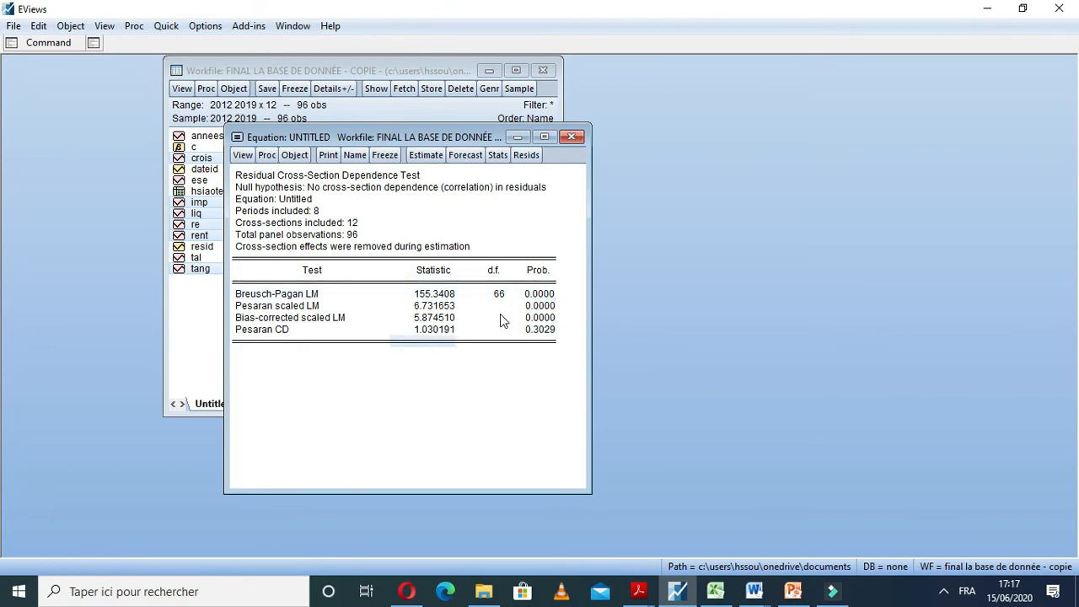
pyautogui.moveTo(287, 299); pyautogui.dragTo(532, 309)
pyautogui.click(376, 346)
pyautogui.moveTo(277, 335); pyautogui.dragTo(550, 335)
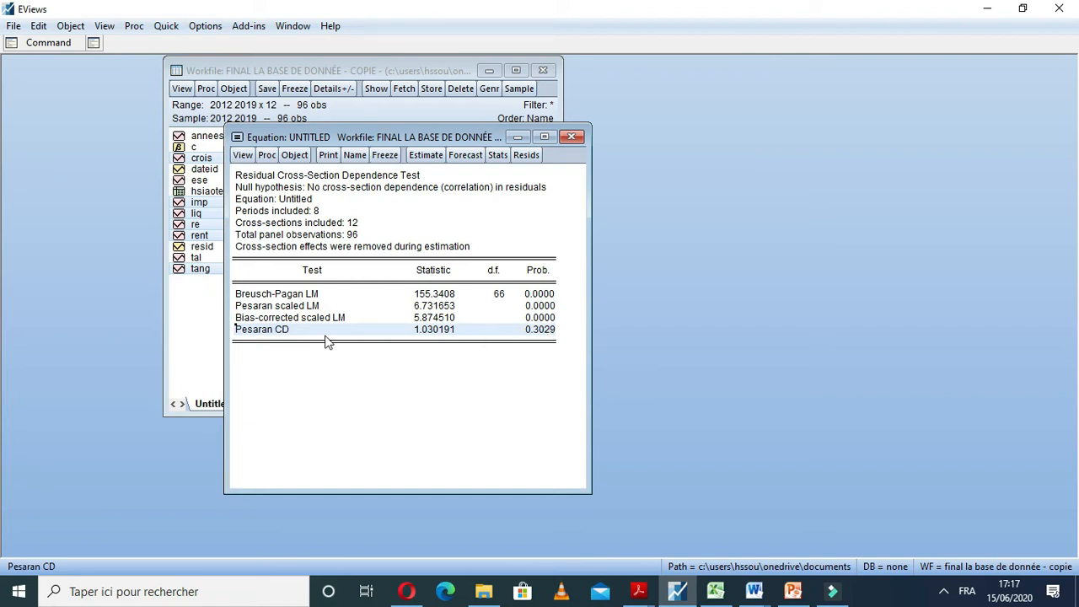
pyautogui.click(301, 295)
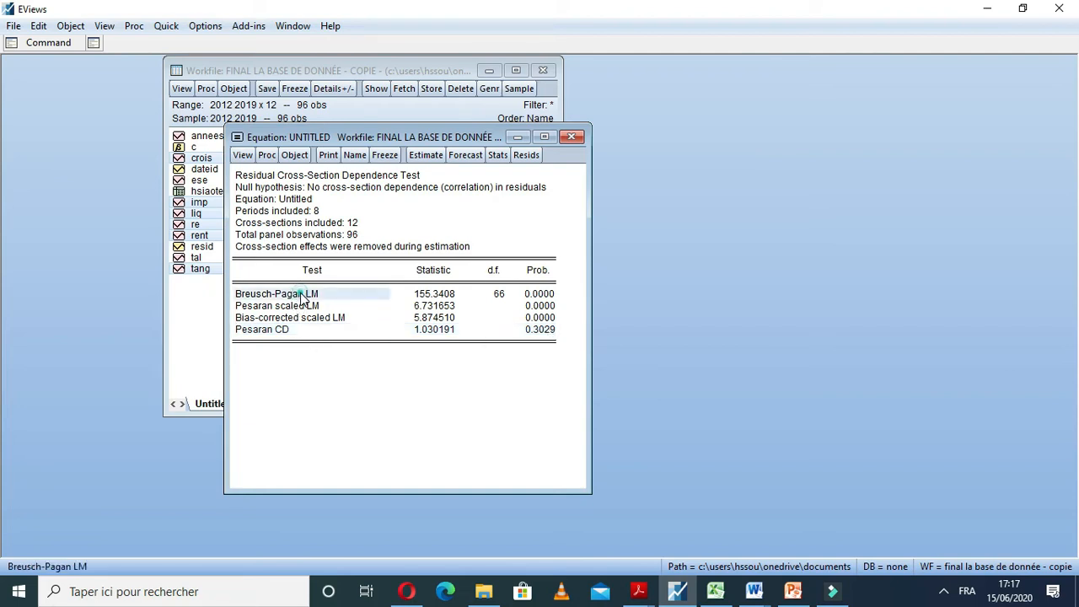
pyautogui.moveTo(301, 295); pyautogui.dragTo(556, 301)
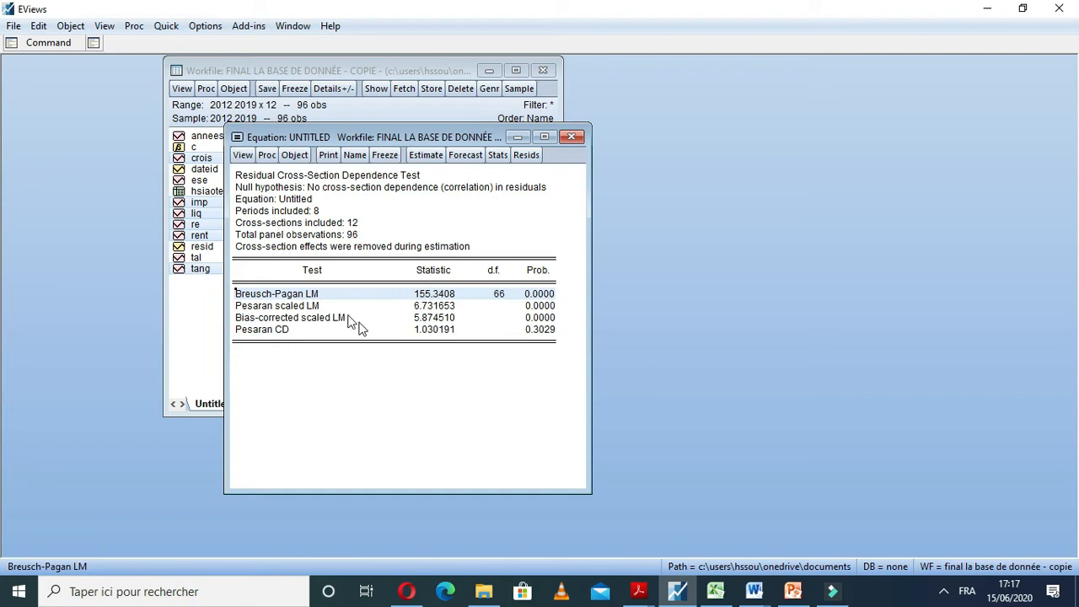
pyautogui.click(407, 330)
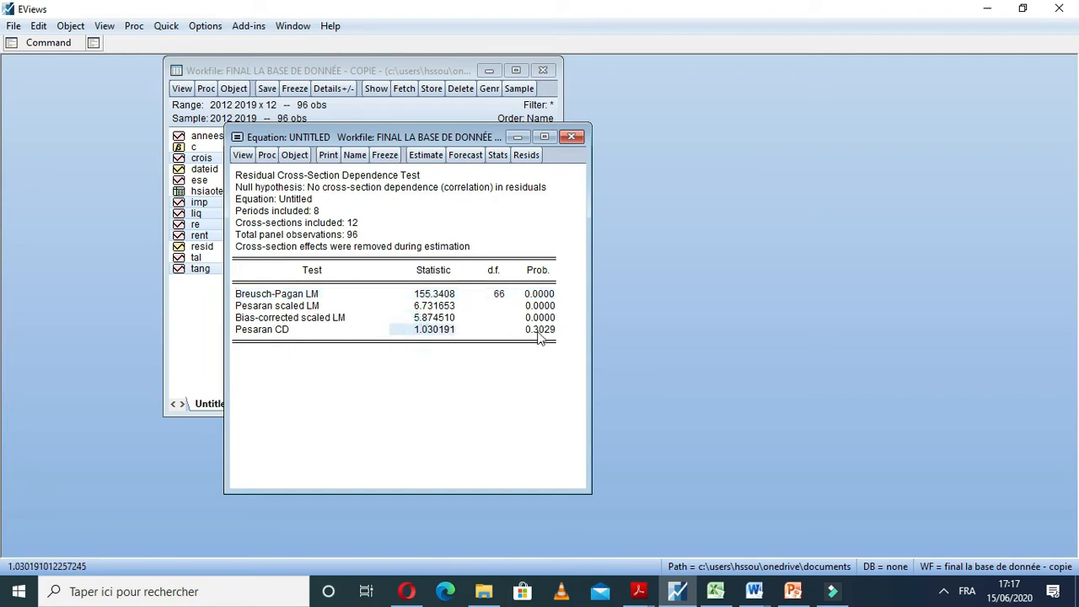
pyautogui.click(540, 330)
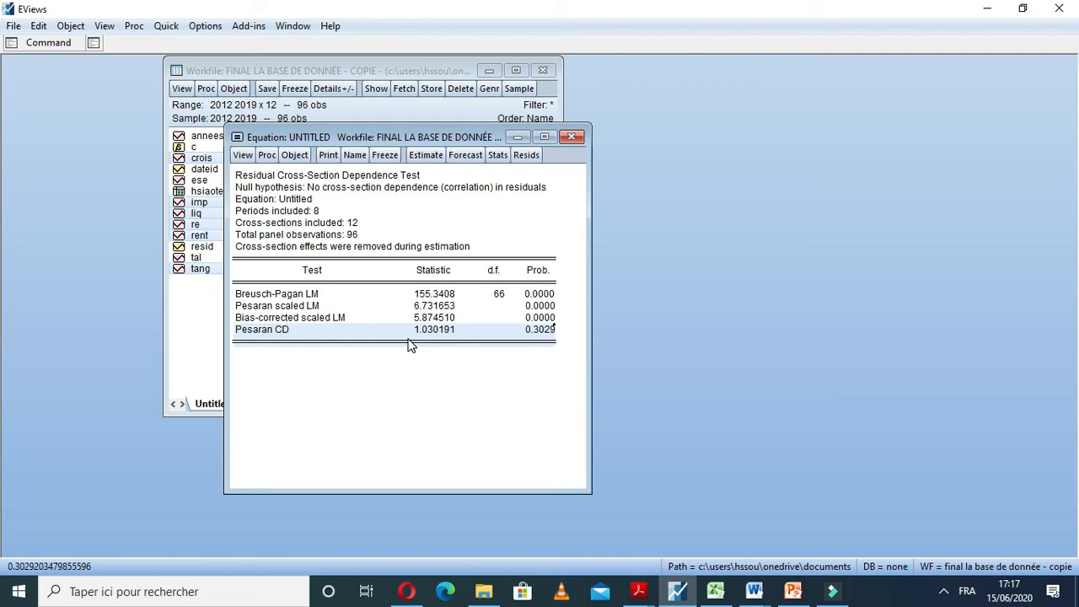
pyautogui.click(464, 341)
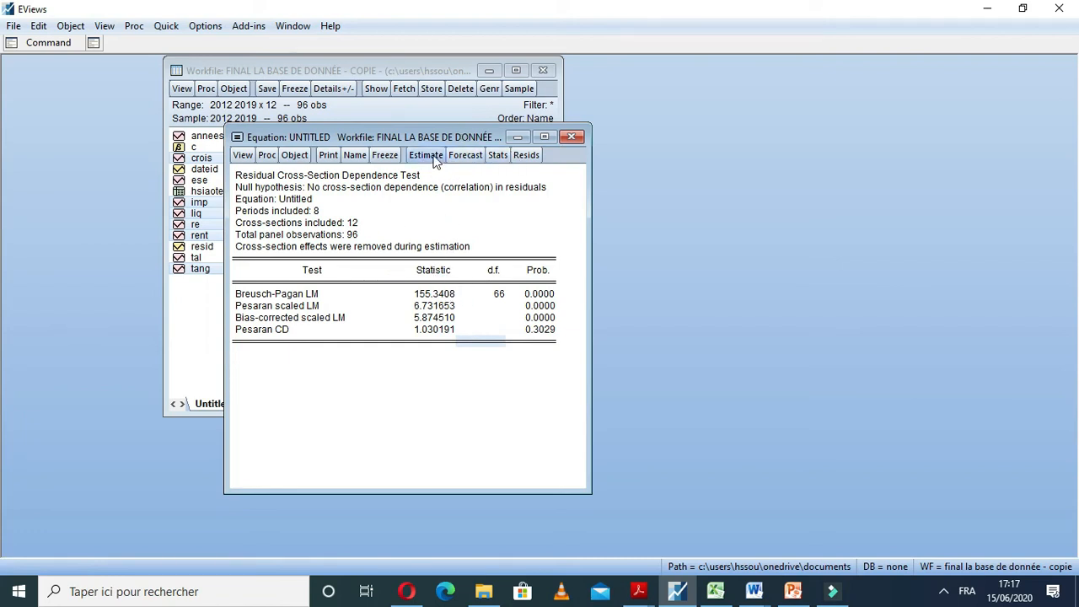
# Try to run the correlated random effects Hausman test on the fixed-effects equation.
pyautogui.click(244, 157)
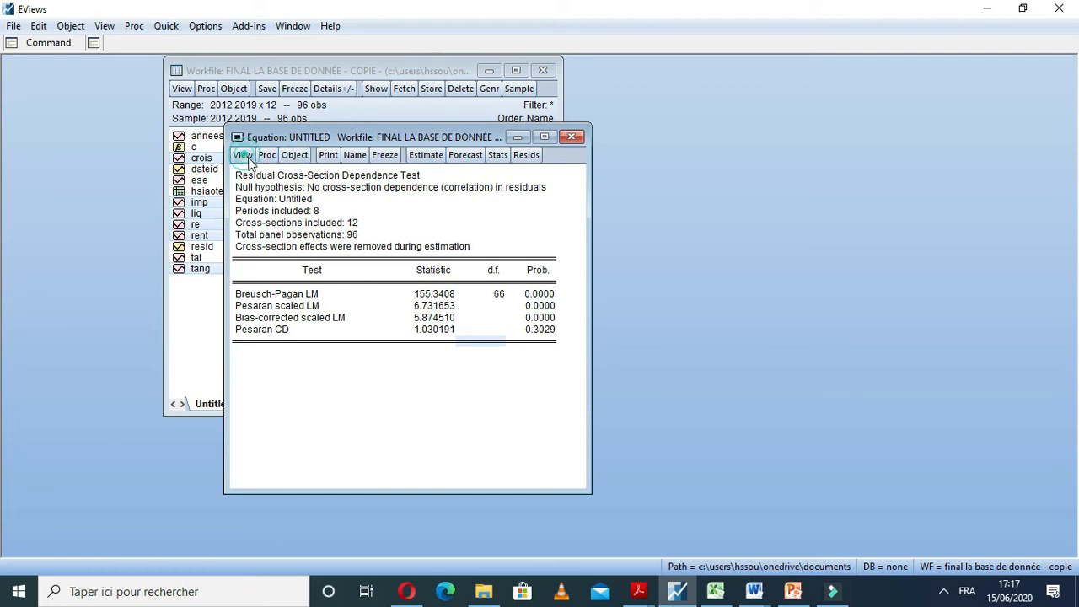
pyautogui.moveTo(403, 320)
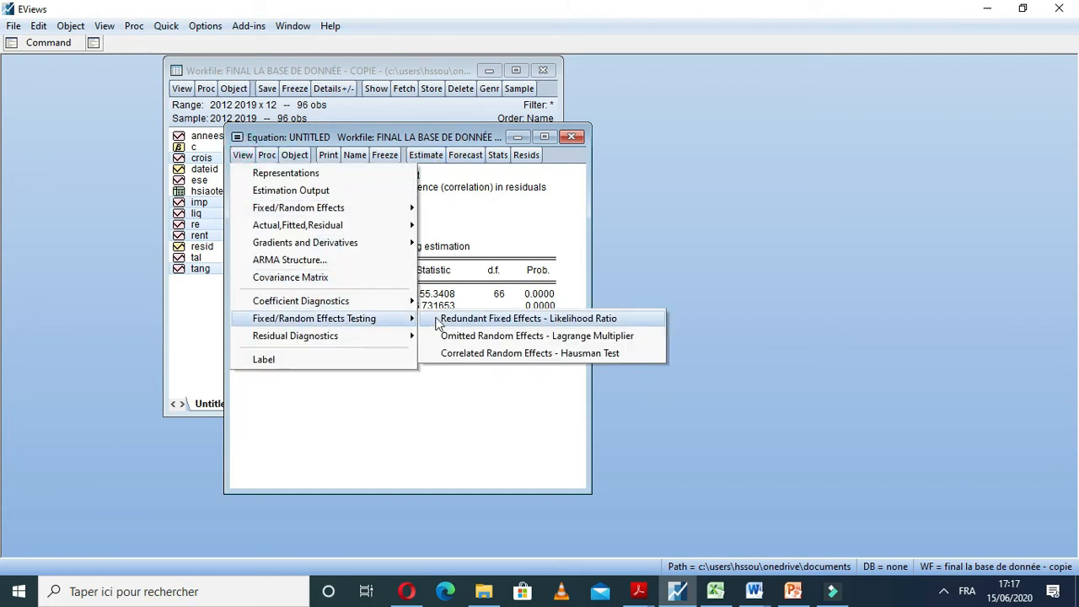
pyautogui.click(487, 353)
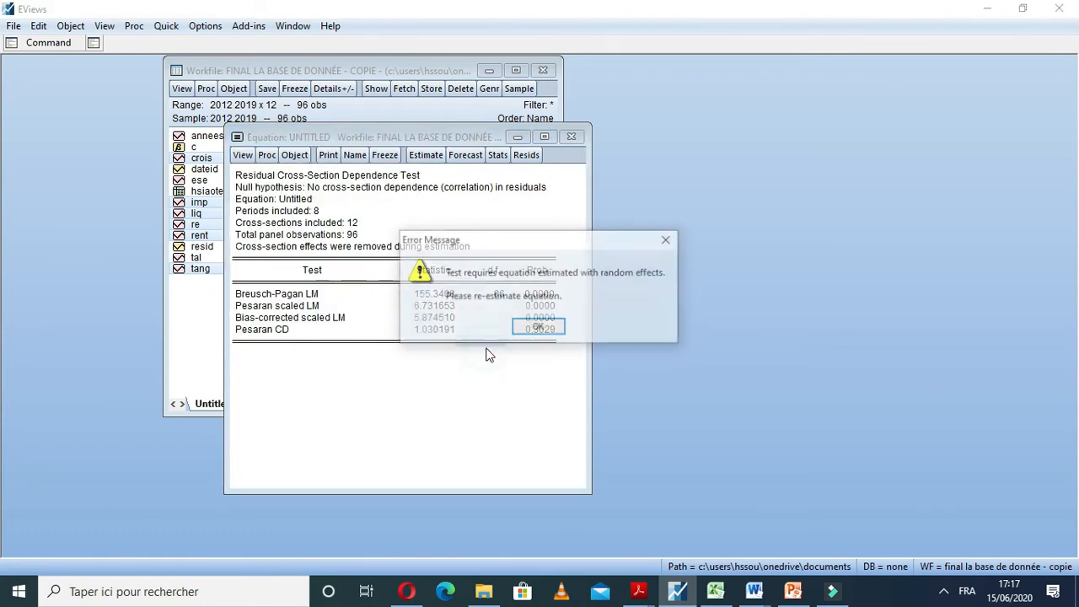
pyautogui.click(666, 240)
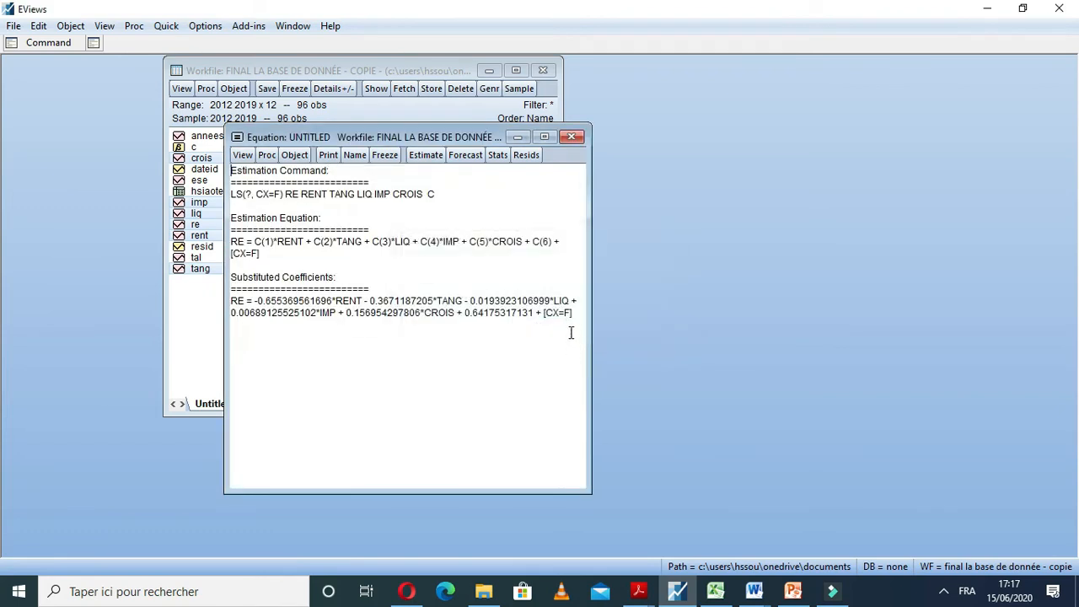
# Run the histogram normality test on the equation's residuals and examine the distribution and its statistics.
pyautogui.click(243, 156)
pyautogui.moveTo(411, 325)
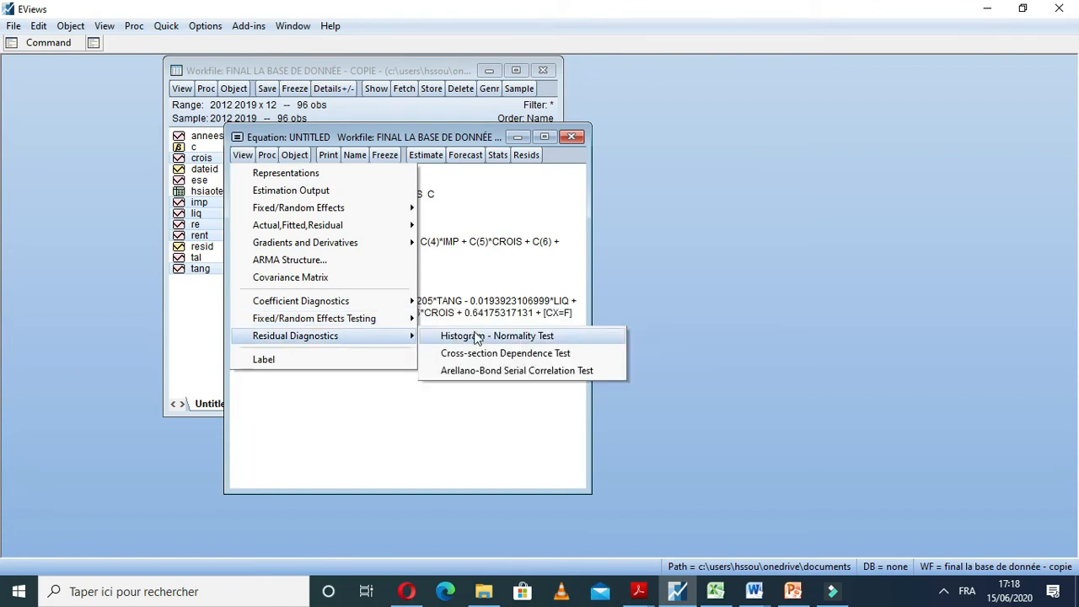
pyautogui.click(477, 337)
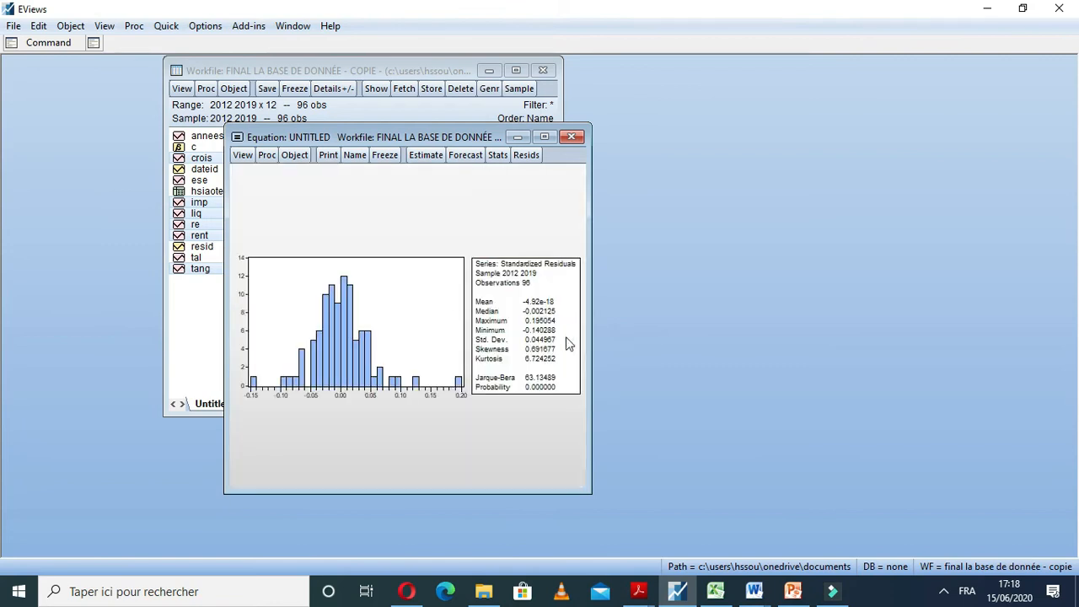
pyautogui.click(418, 322)
pyautogui.click(491, 330)
pyautogui.click(387, 330)
pyautogui.click(484, 345)
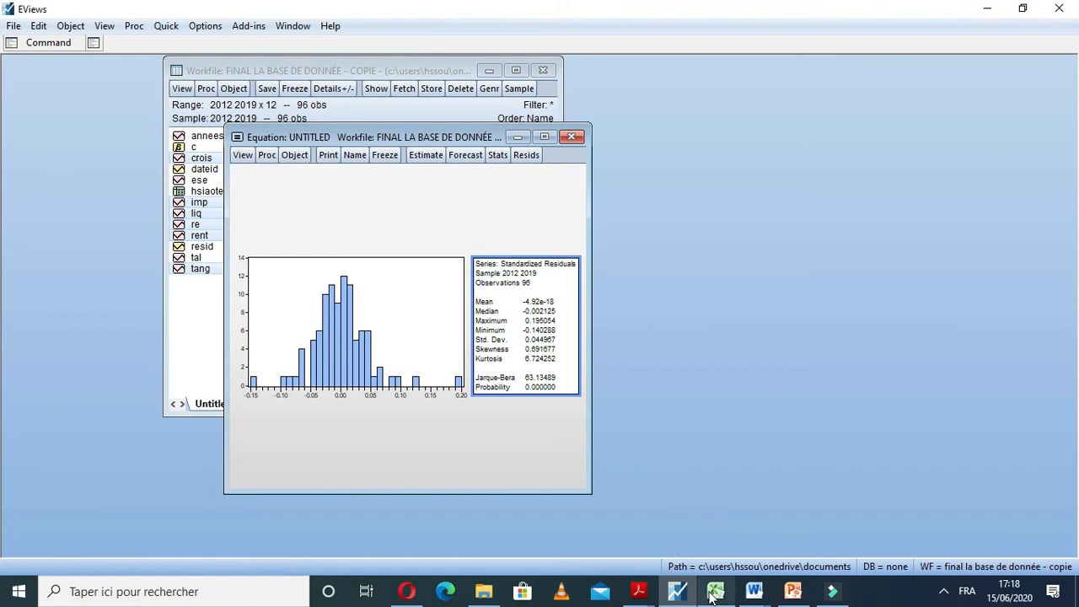
# Switch to the PowerPoint presentation and open slide 22 on the Hausman test.
pyautogui.moveTo(791, 591)
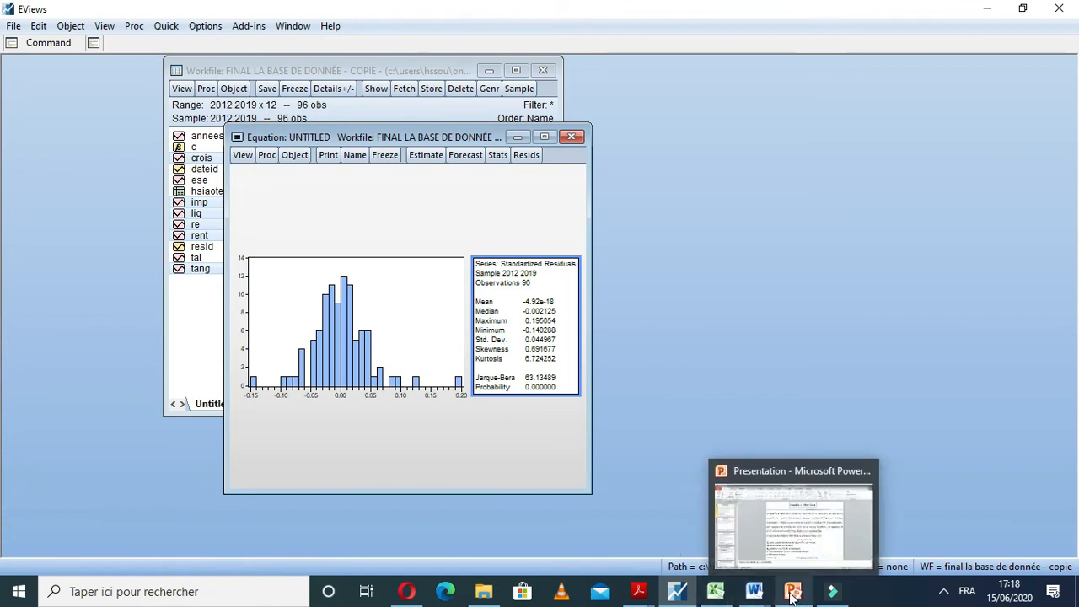
pyautogui.click(745, 543)
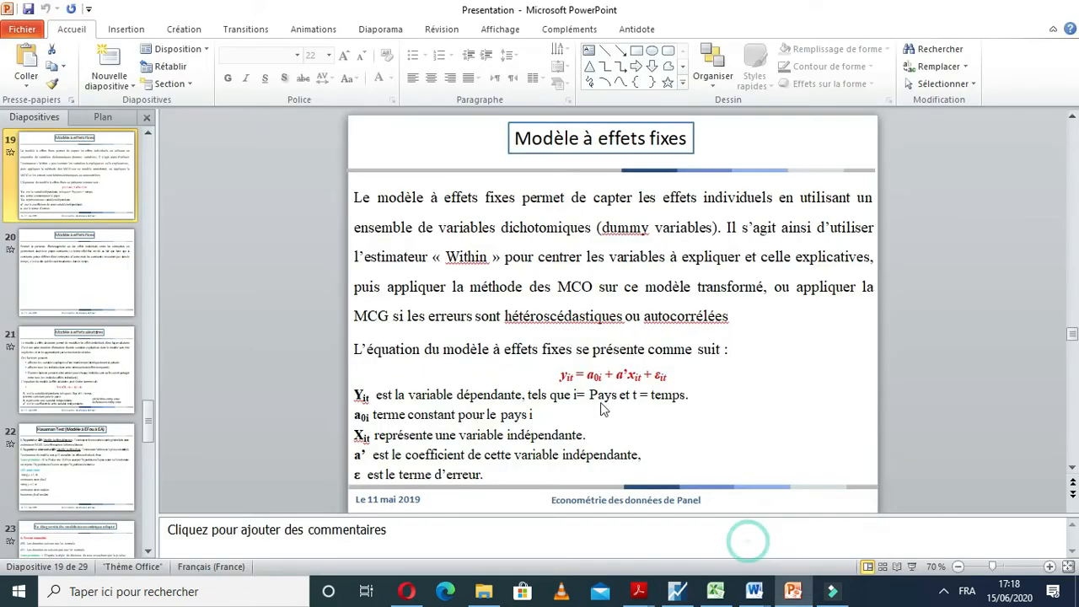
pyautogui.click(61, 460)
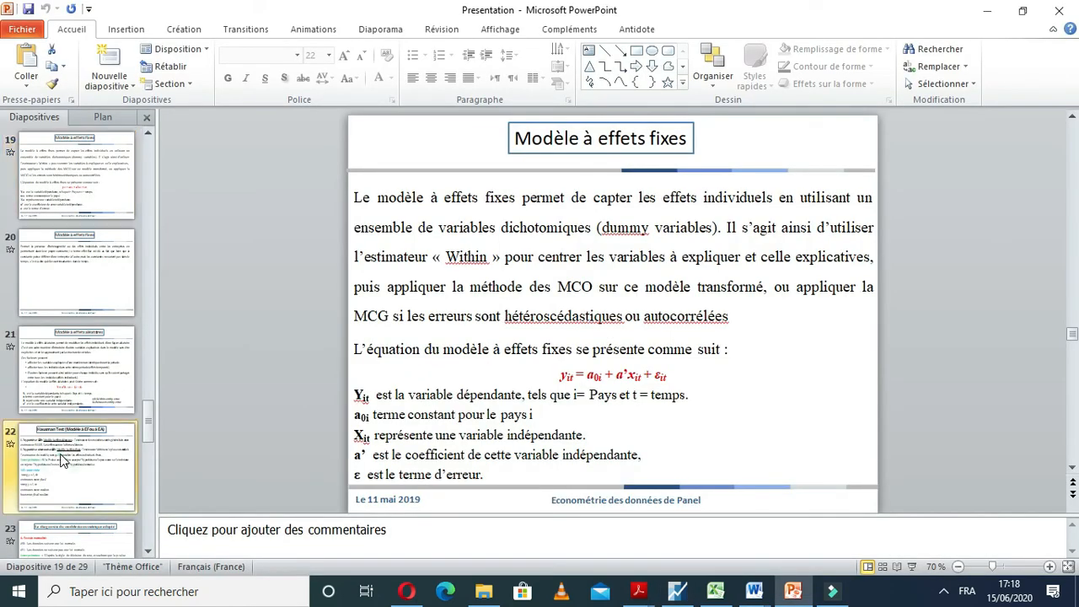